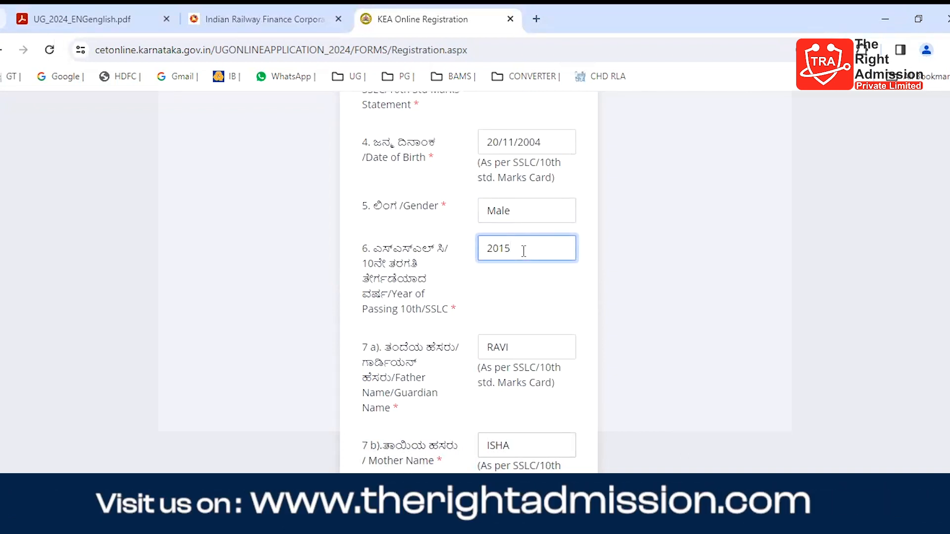
Step: Review the registration form's year of passing, parents' names, SATS number, qualification and nationality fields, including the available qualification and nationality options
scroll(507, 347, down, 2)
click(534, 273)
scroll(533, 273, down, 1)
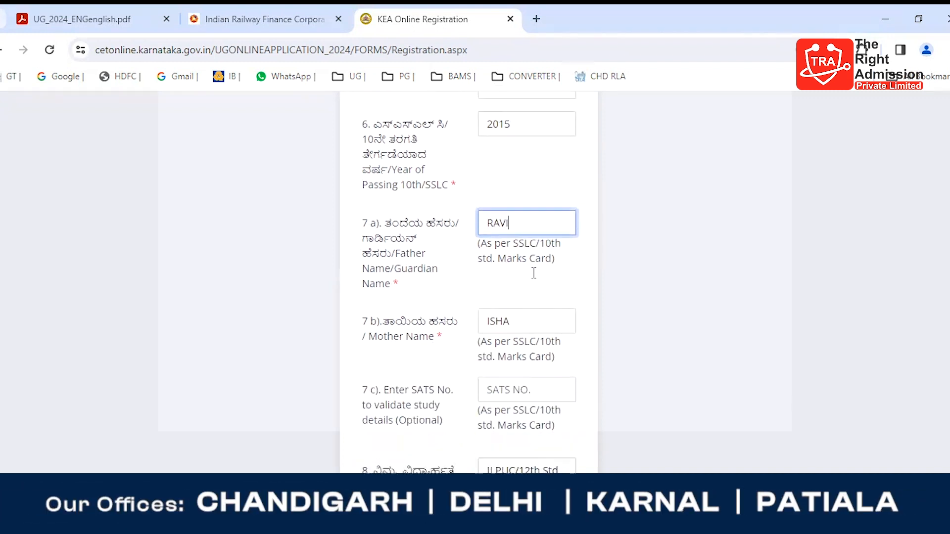
click(523, 324)
scroll(524, 324, down, 2)
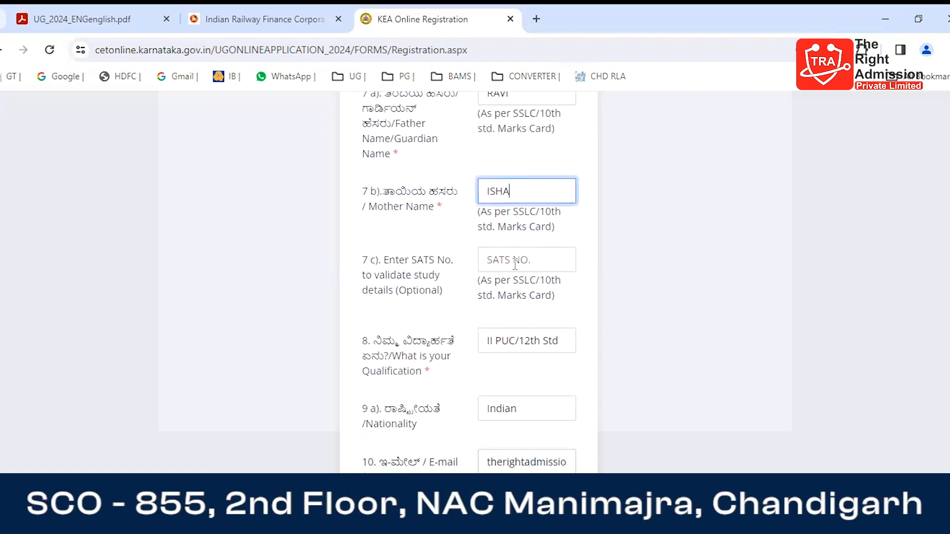
click(543, 342)
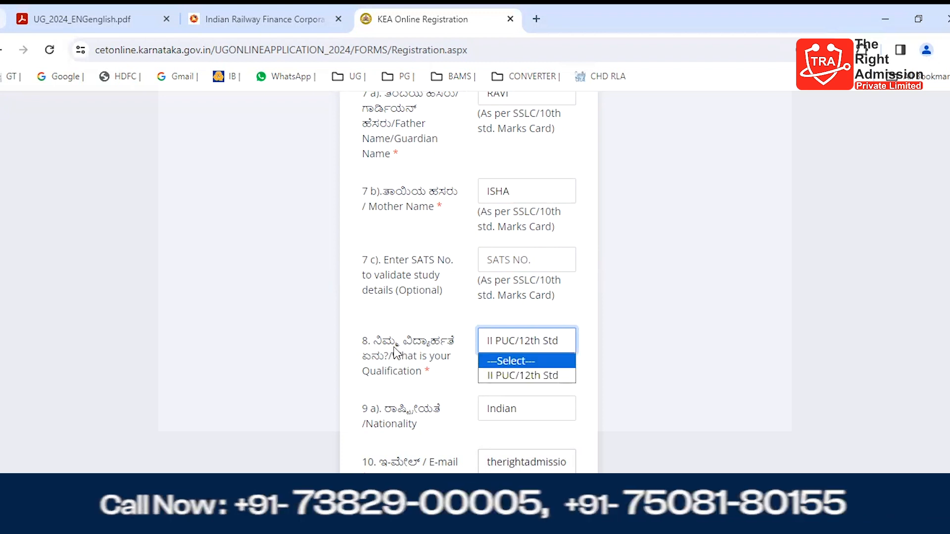
scroll(398, 354, down, 3)
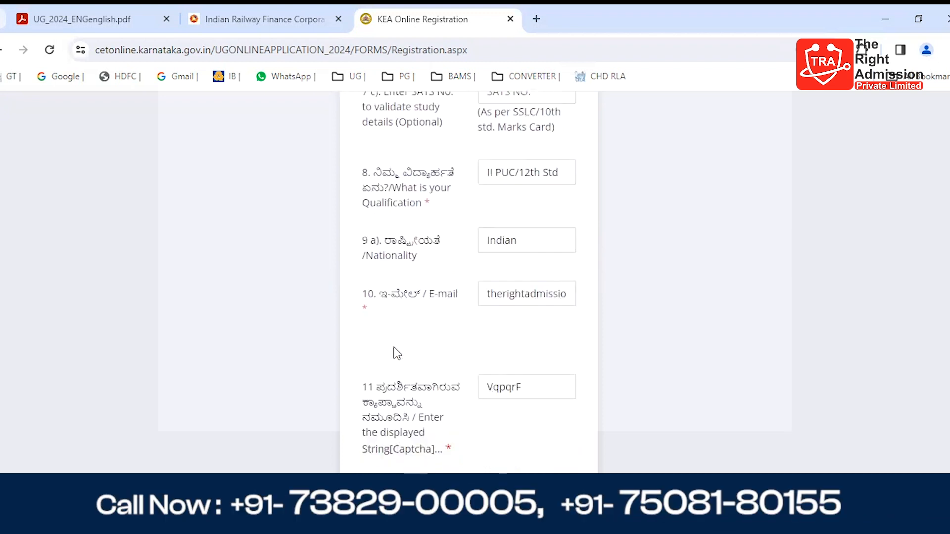
click(539, 245)
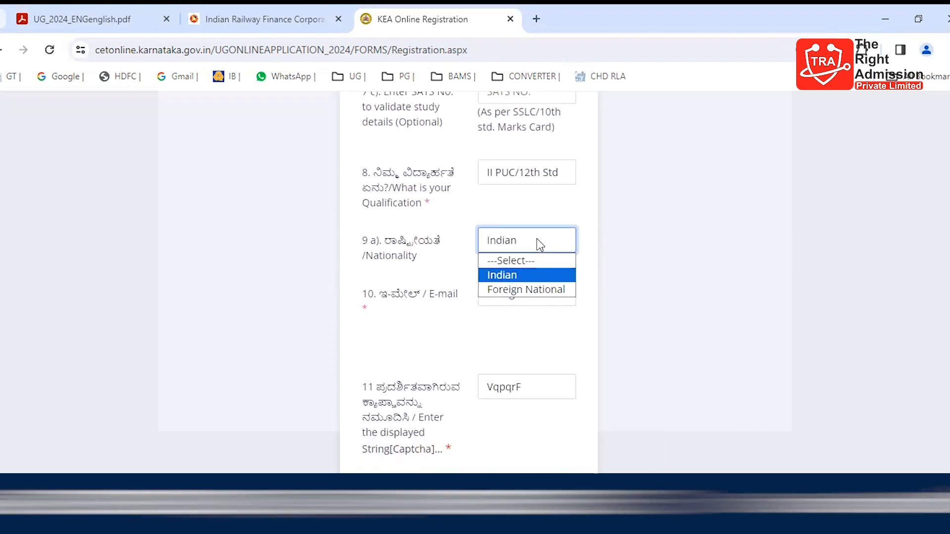
click(511, 301)
Step: Check the e-mail, captcha, mobile number and password fields in the rest of the registration form
click(511, 300)
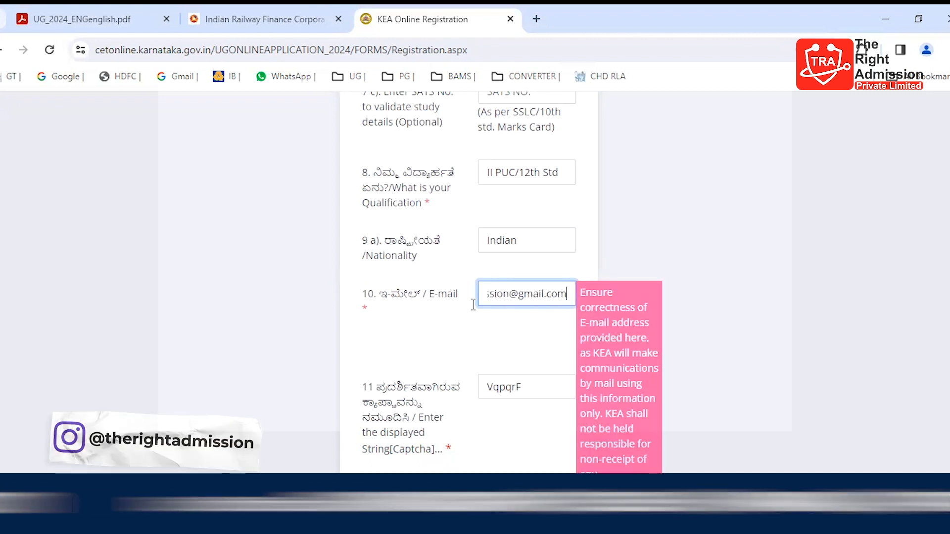
click(432, 299)
scroll(540, 338, down, 2)
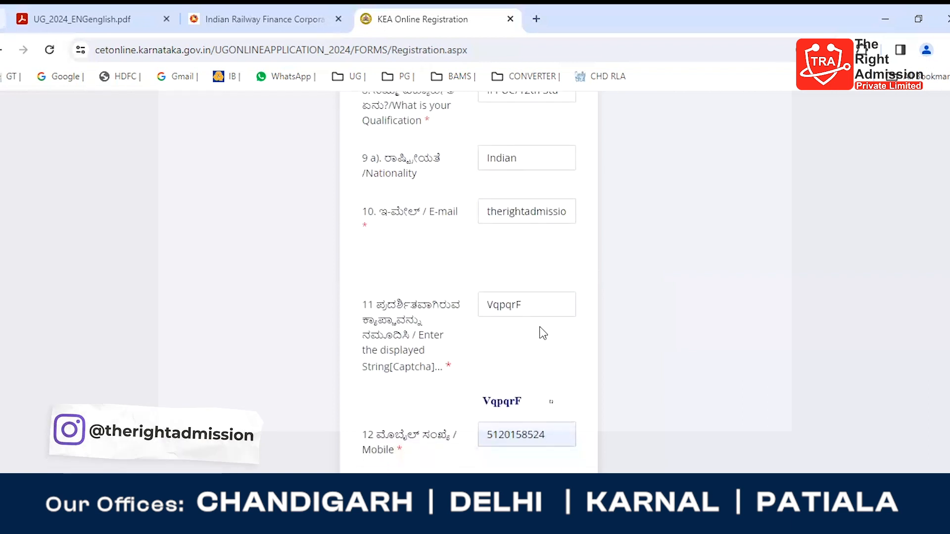
click(547, 303)
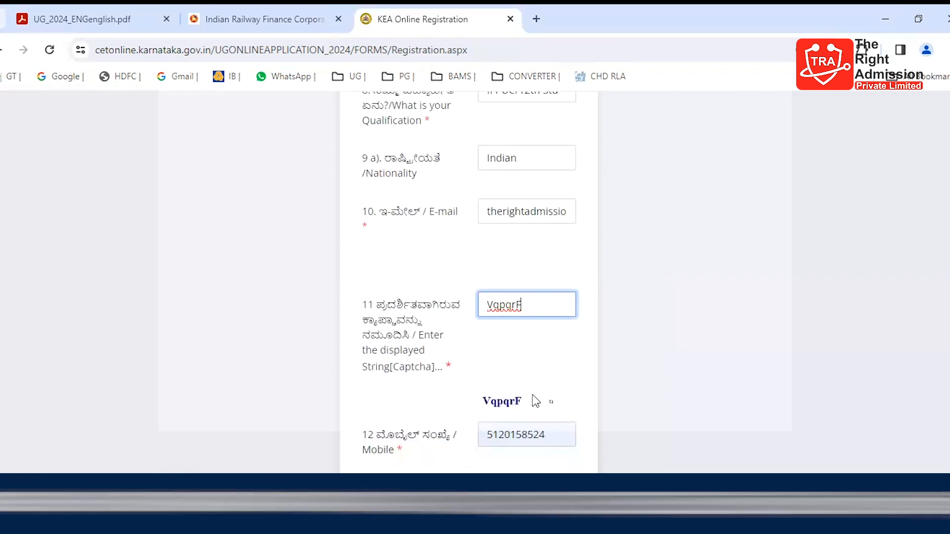
scroll(526, 339, down, 2)
scroll(474, 366, down, 3)
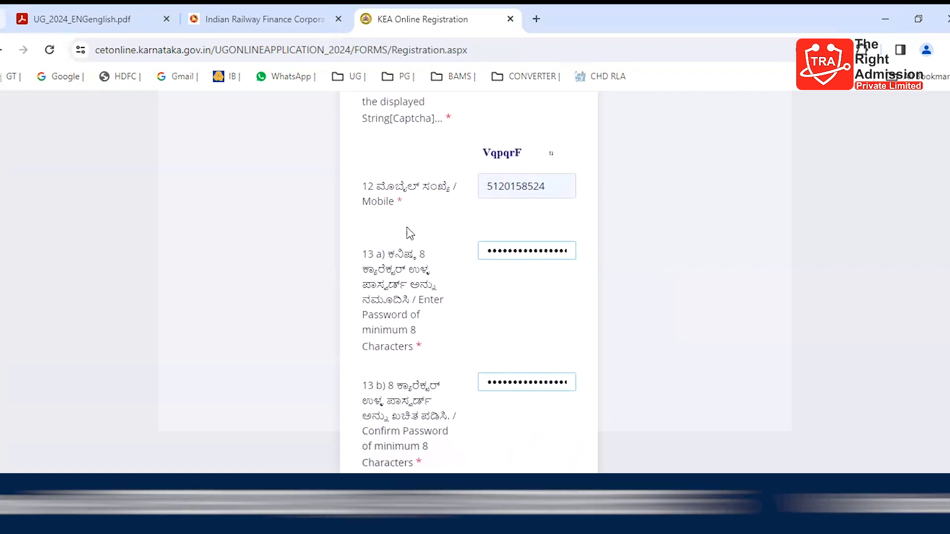
scroll(437, 333, down, 4)
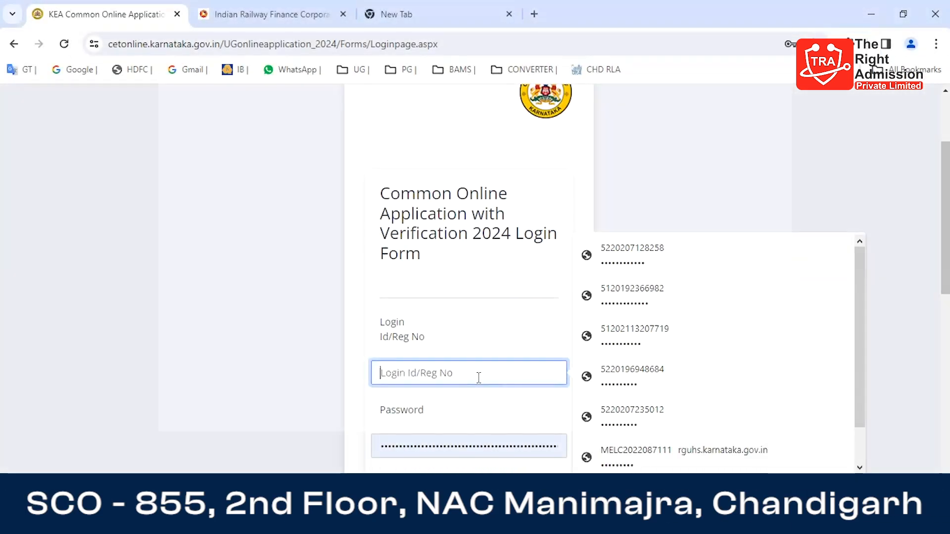
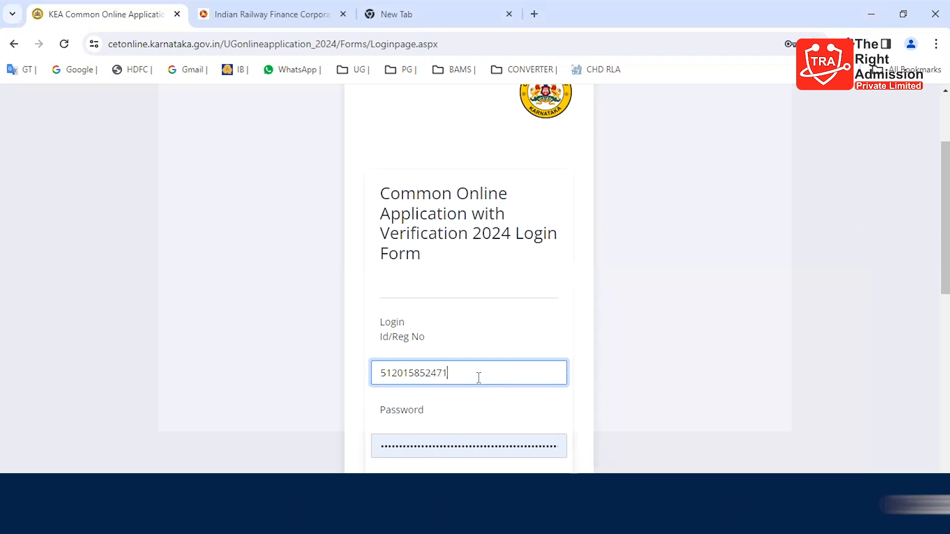
Step: Enter the applicant's registration number and account password in the Common Online Application login form
double_click(469, 449)
text(••••••)
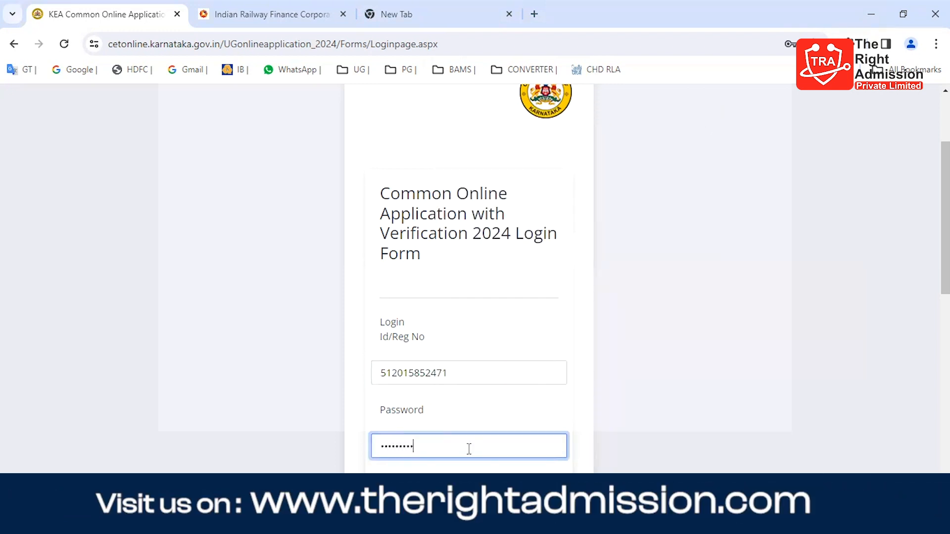
Step: Try to log in with the displayed captcha text and dismiss the information message
scroll(490, 435, down, 6)
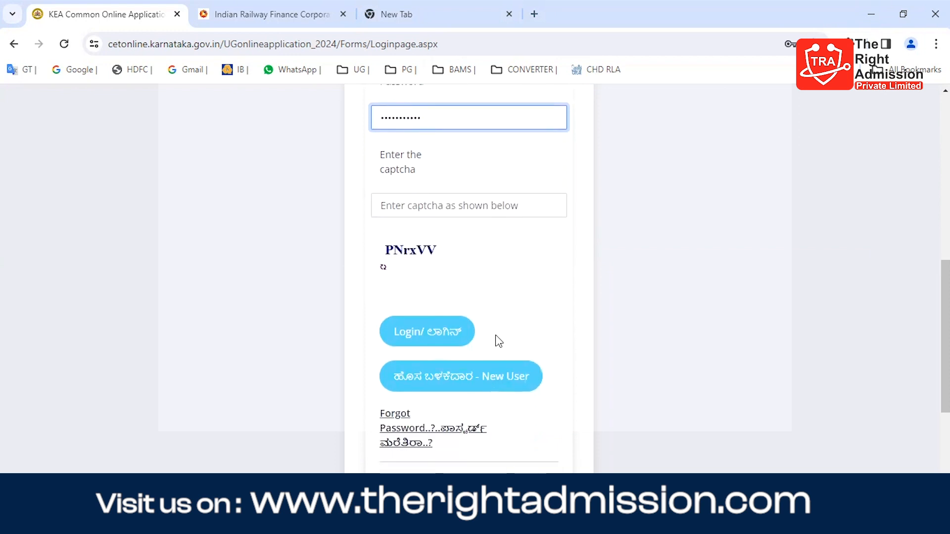
click(474, 200)
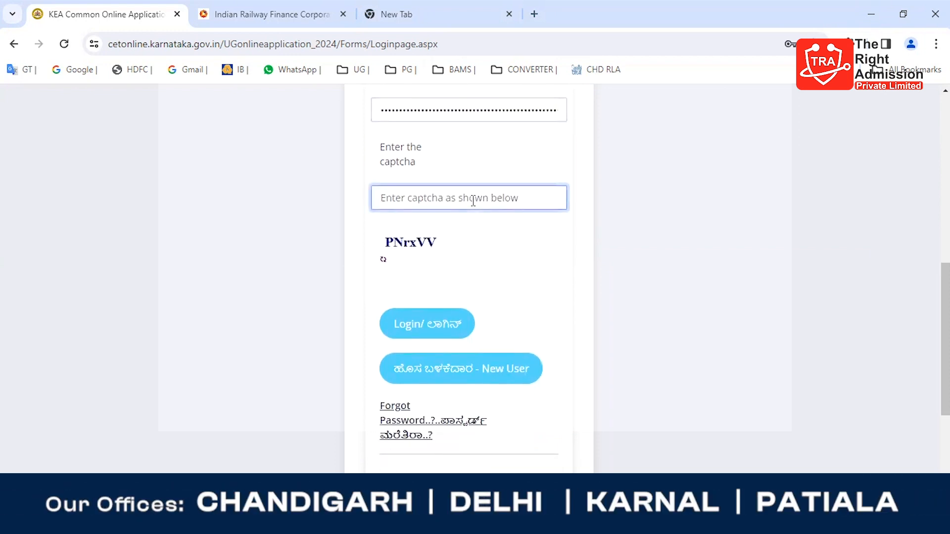
text(PN)
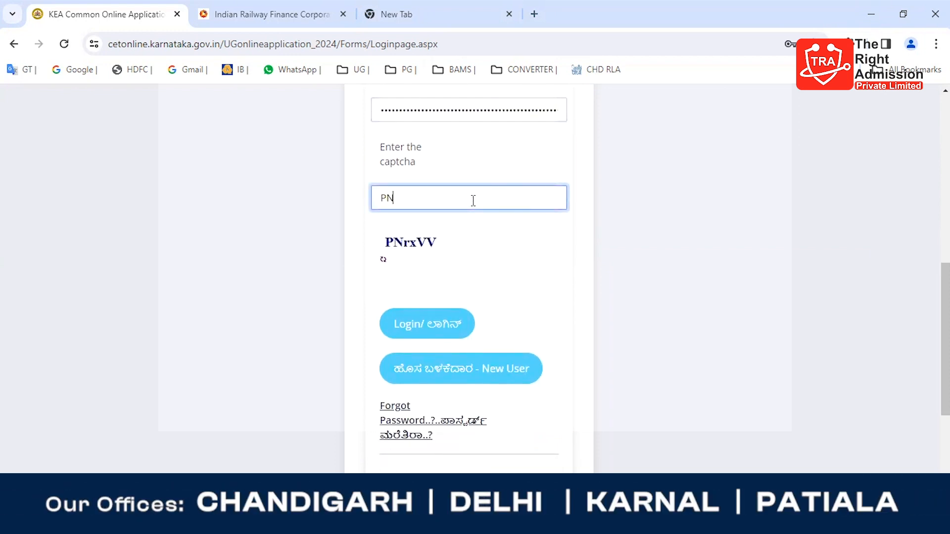
text(rxVV)
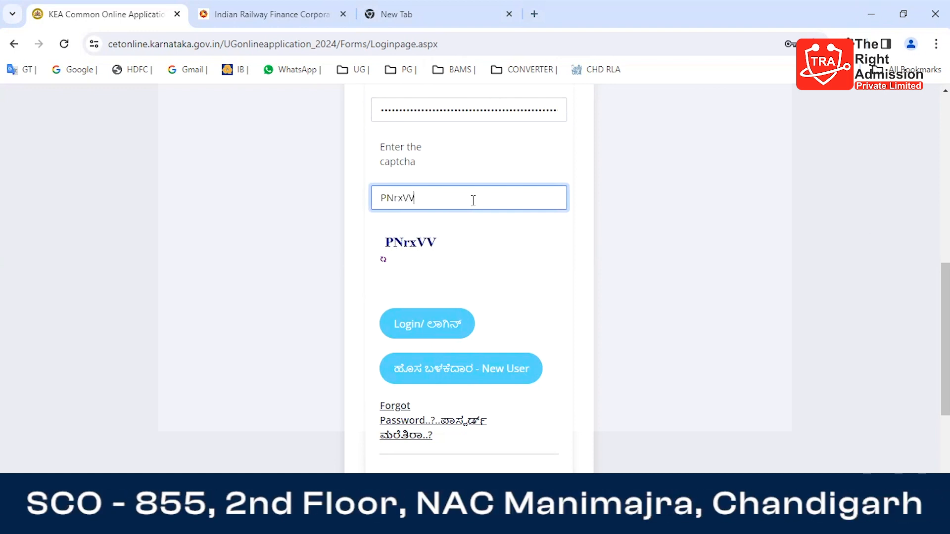
click(423, 329)
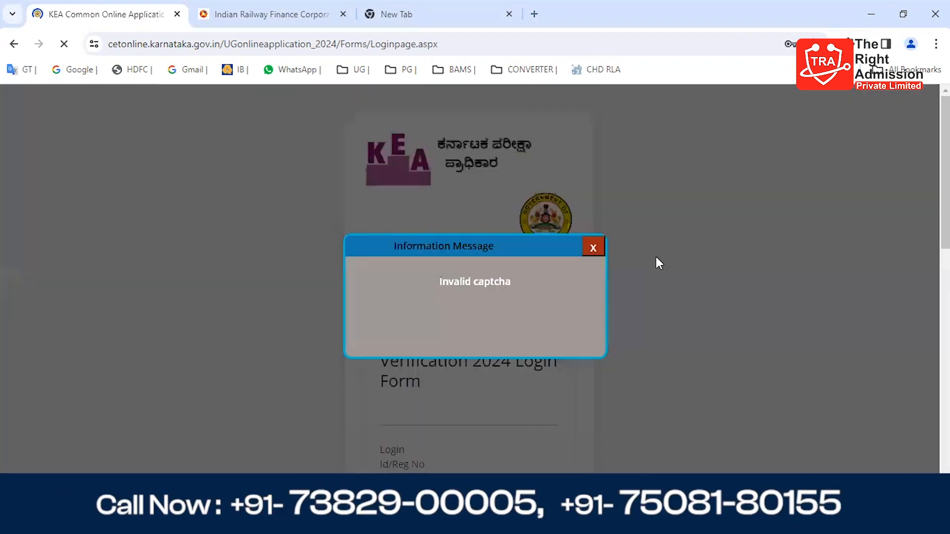
click(593, 249)
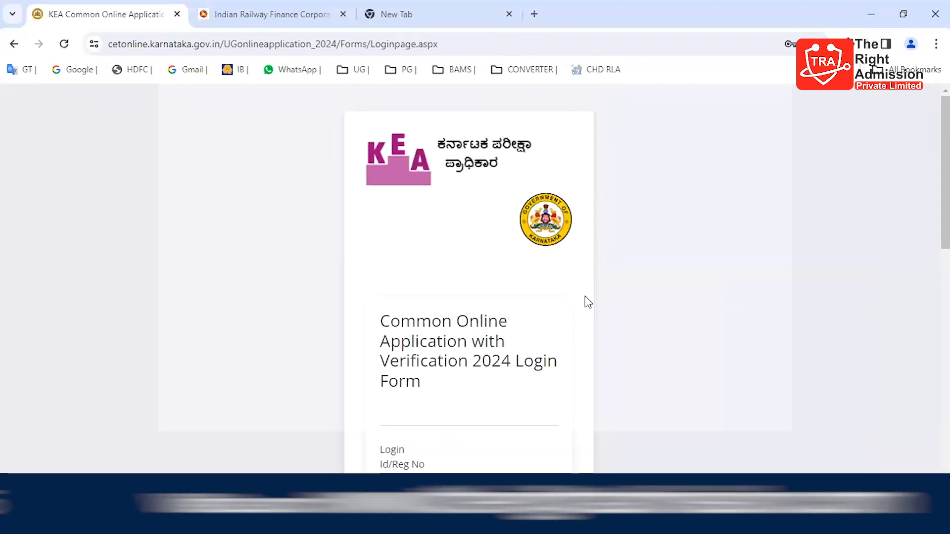
Step: Re-enter the account password and the newly displayed captcha text, and log in without saving the password in the browser
scroll(590, 290, down, 4)
scroll(594, 290, down, 1)
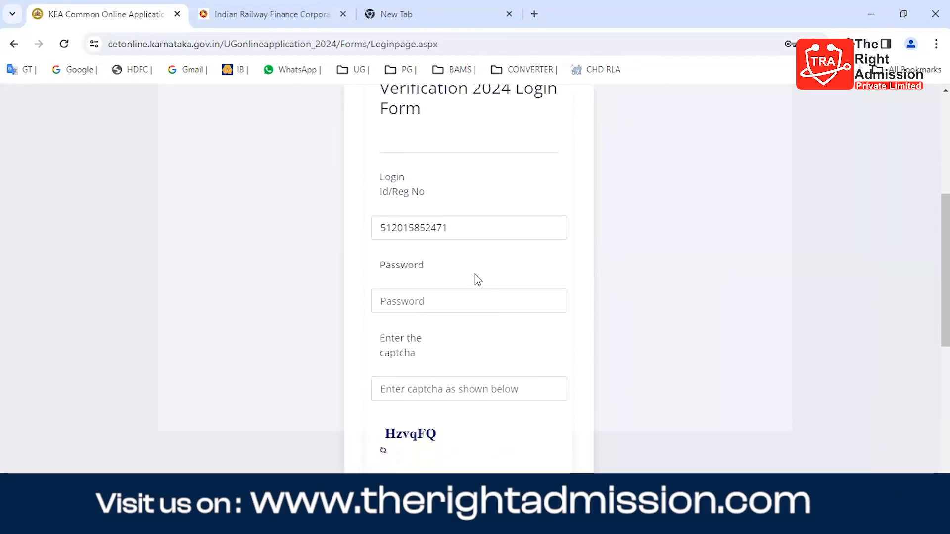
click(459, 295)
text(****)
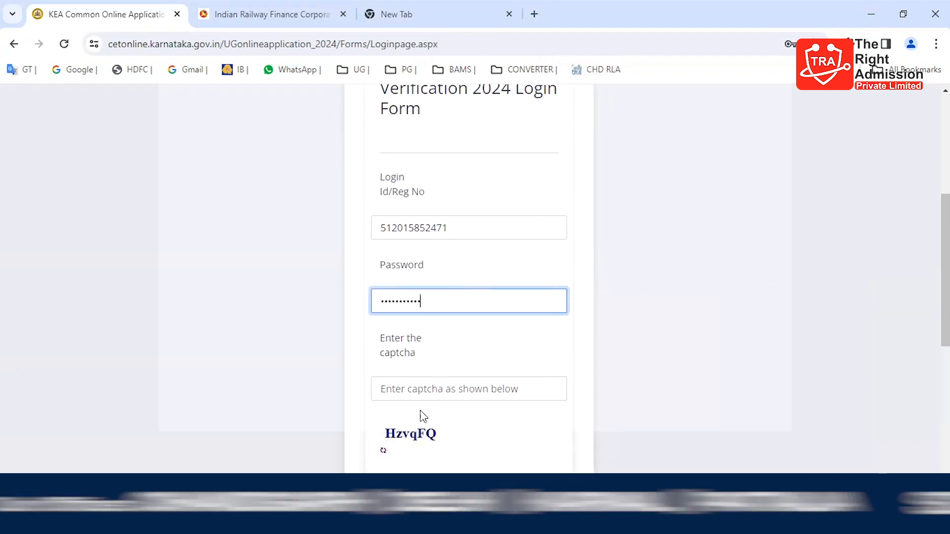
click(433, 391)
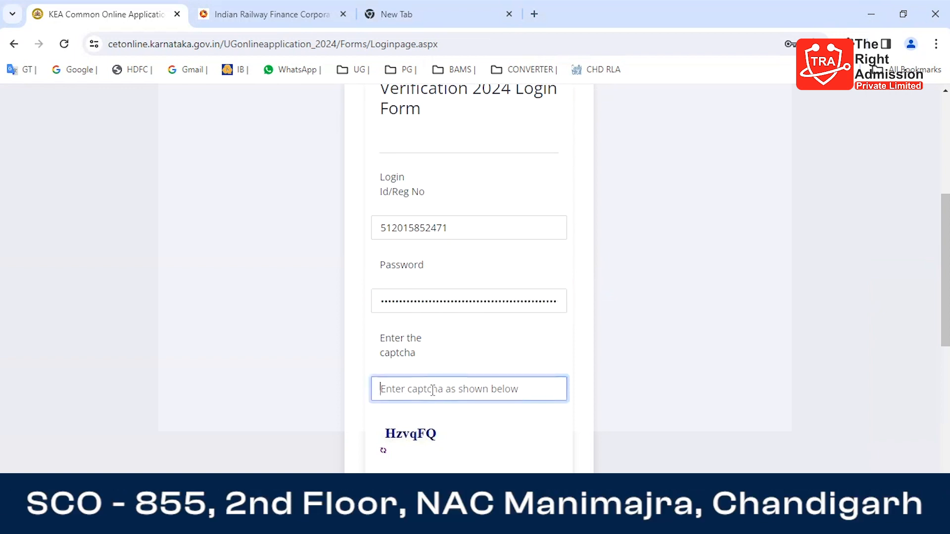
text(HzvqFQ)
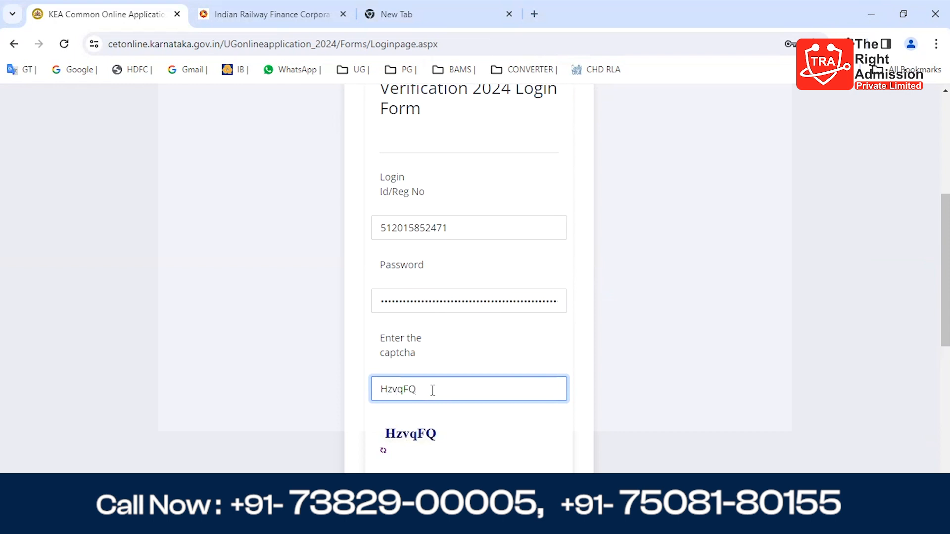
click(640, 424)
scroll(626, 331, down, 1)
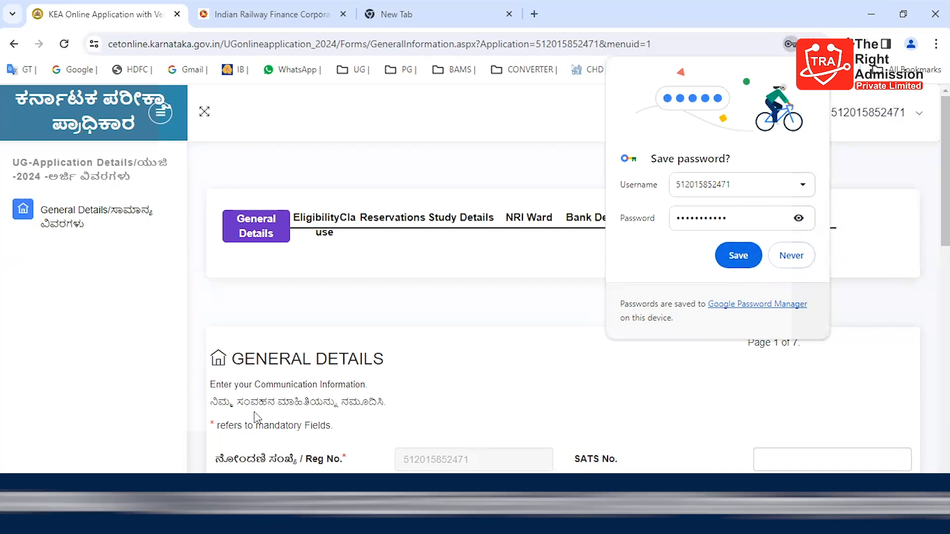
click(248, 342)
Step: Set the applicant's State to CHANDIGARH in the General Details form
scroll(166, 343, down, 5)
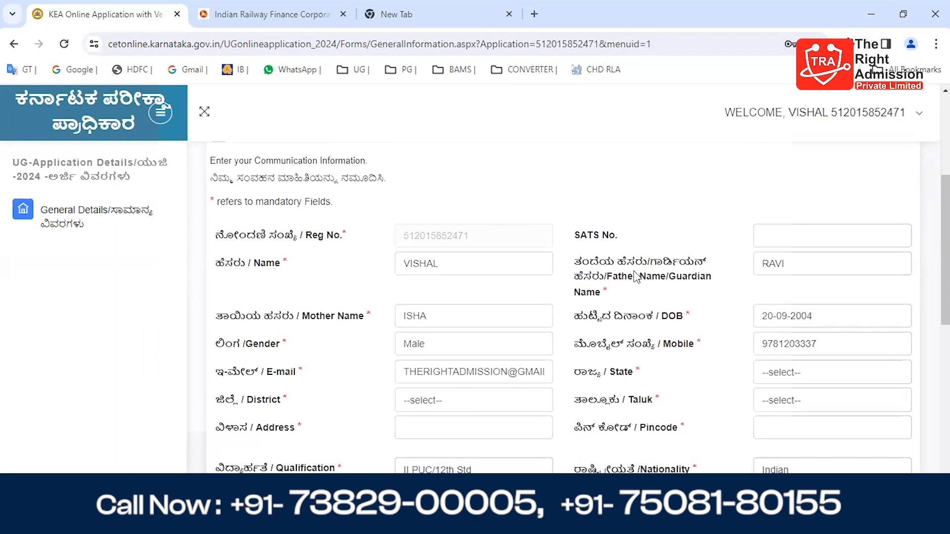
scroll(636, 277, down, 1)
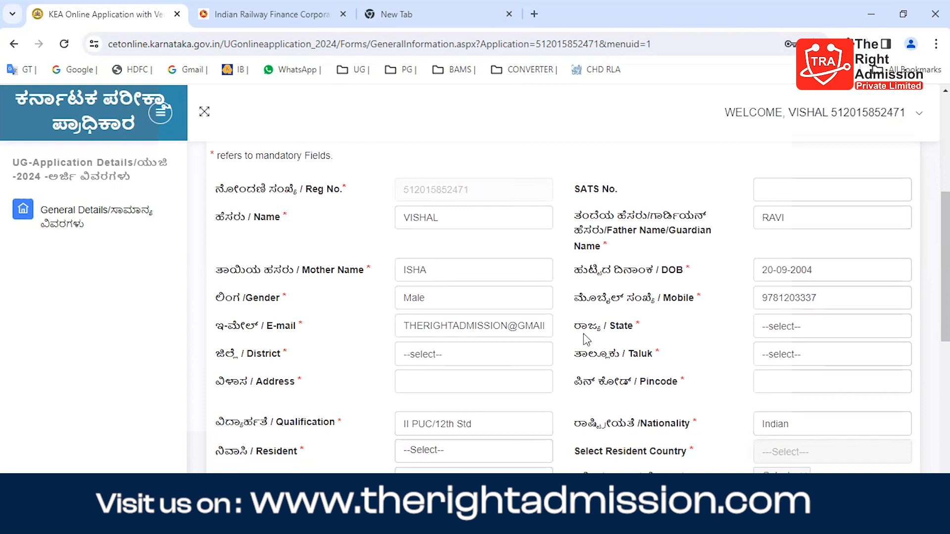
scroll(588, 371, down, 2)
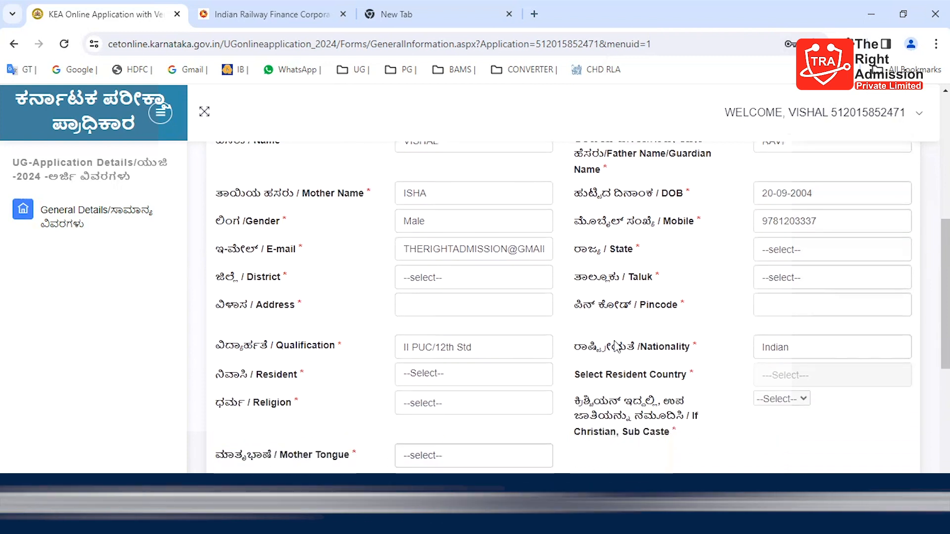
click(787, 251)
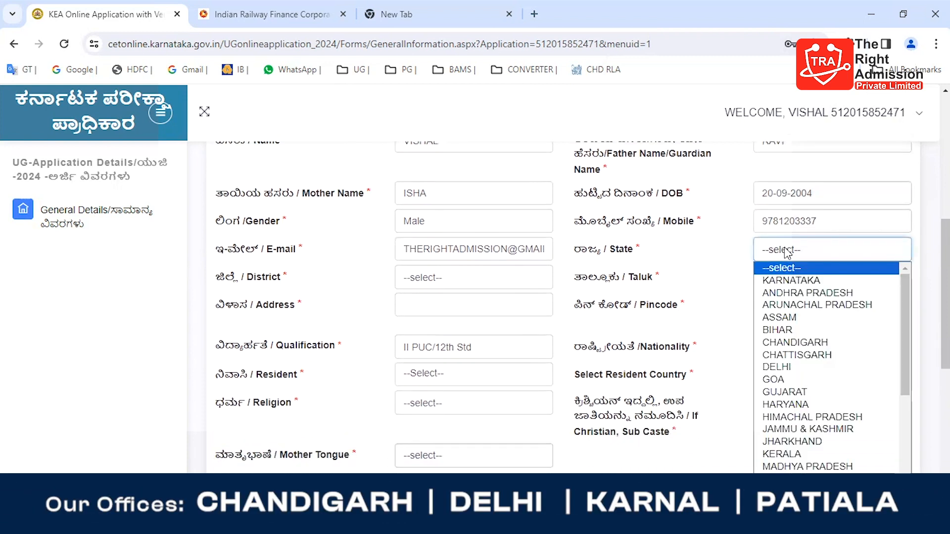
key(c)
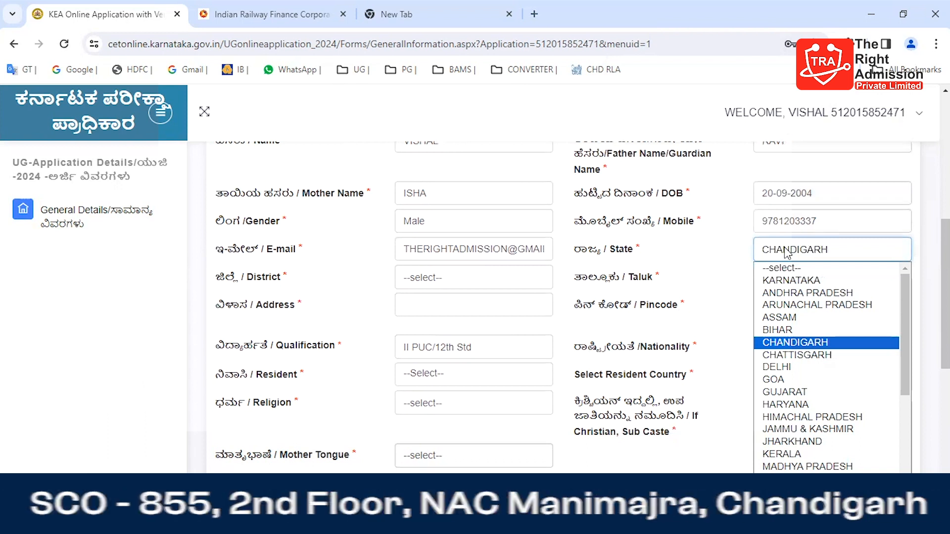
click(798, 344)
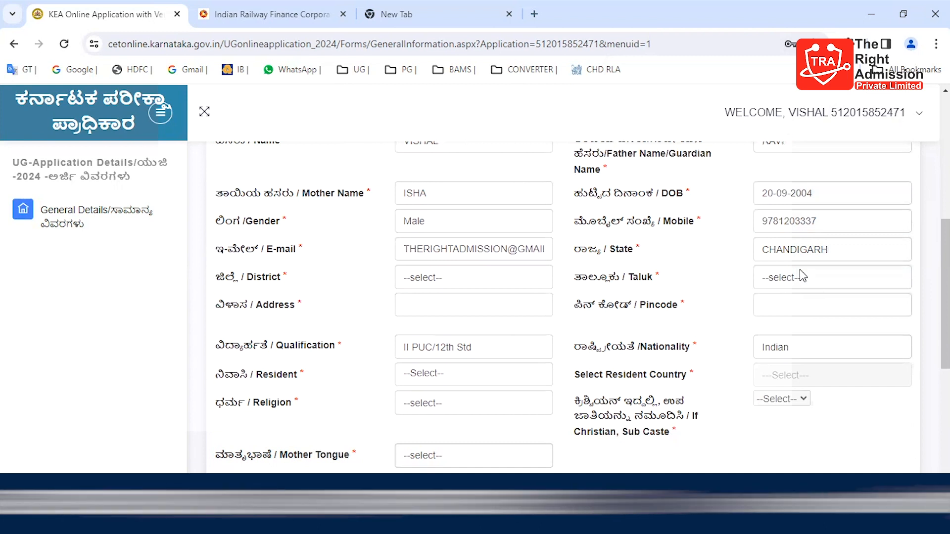
Step: Set both the District and the Taluk to OUTSIDE KARNATAKA
click(501, 288)
click(488, 308)
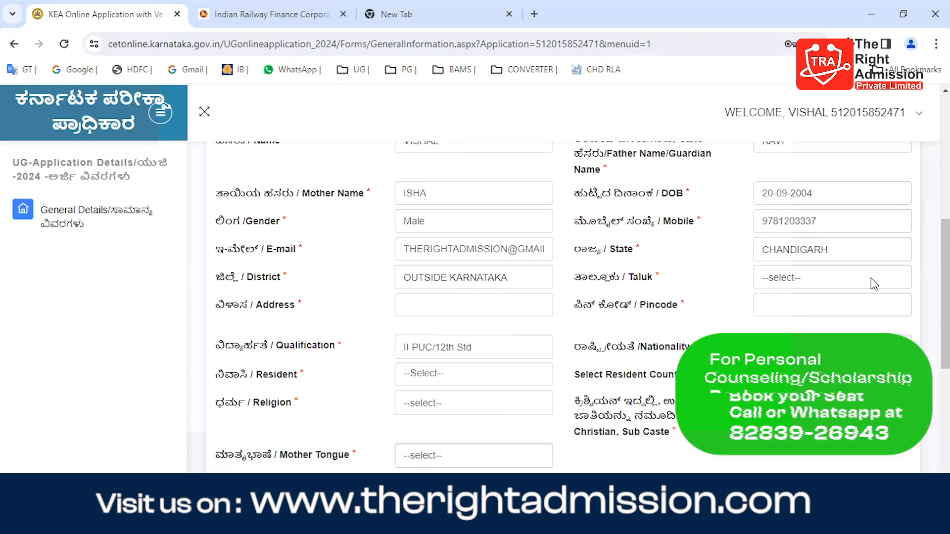
click(844, 285)
click(824, 306)
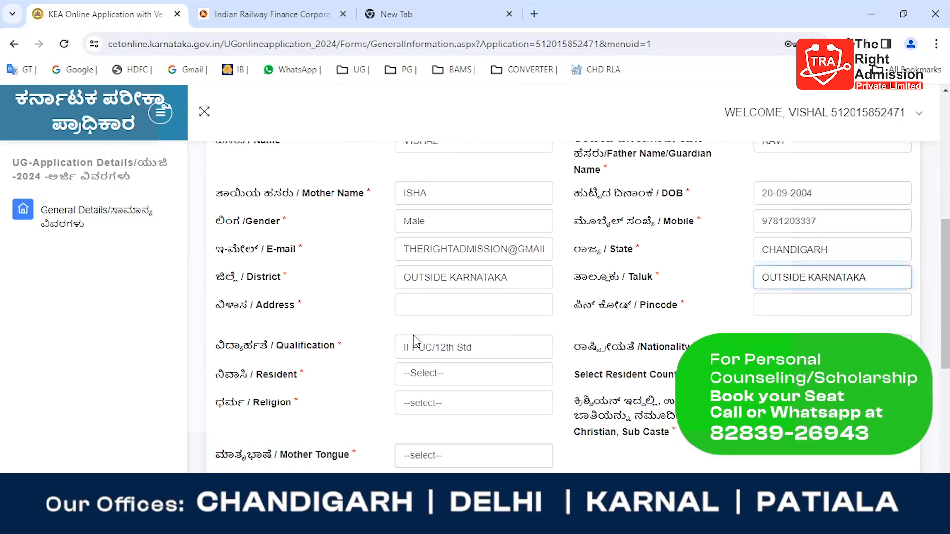
Step: Enter the applicant's postal address and pincode in the General Details form
click(470, 308)
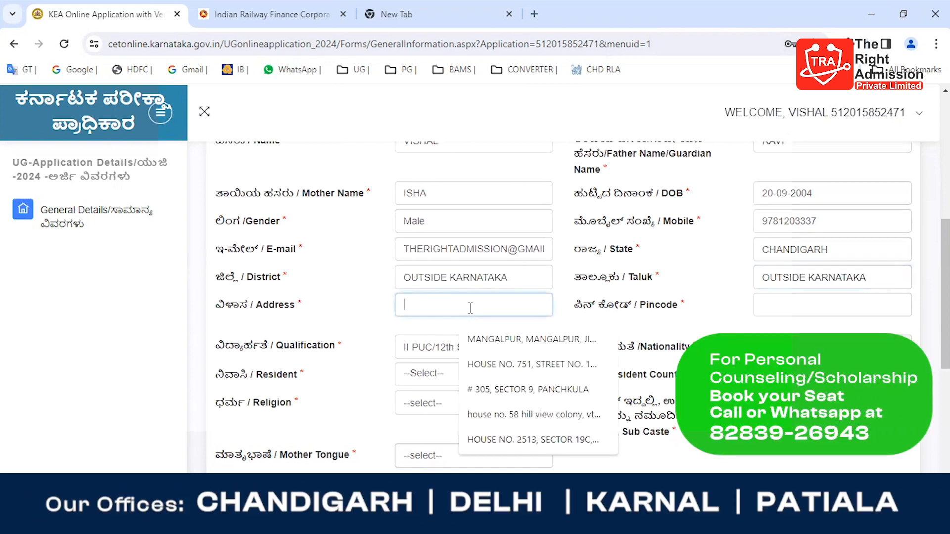
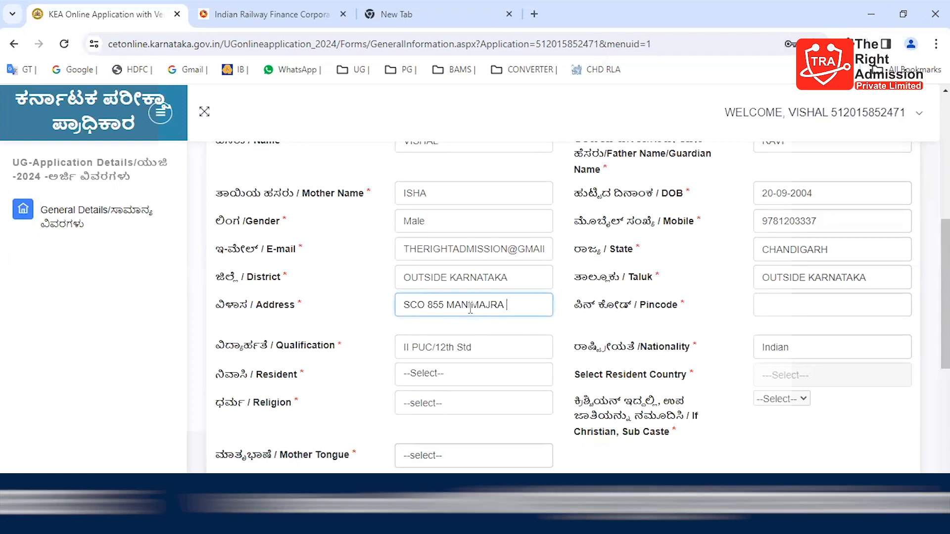
key(Tab)
text(1)
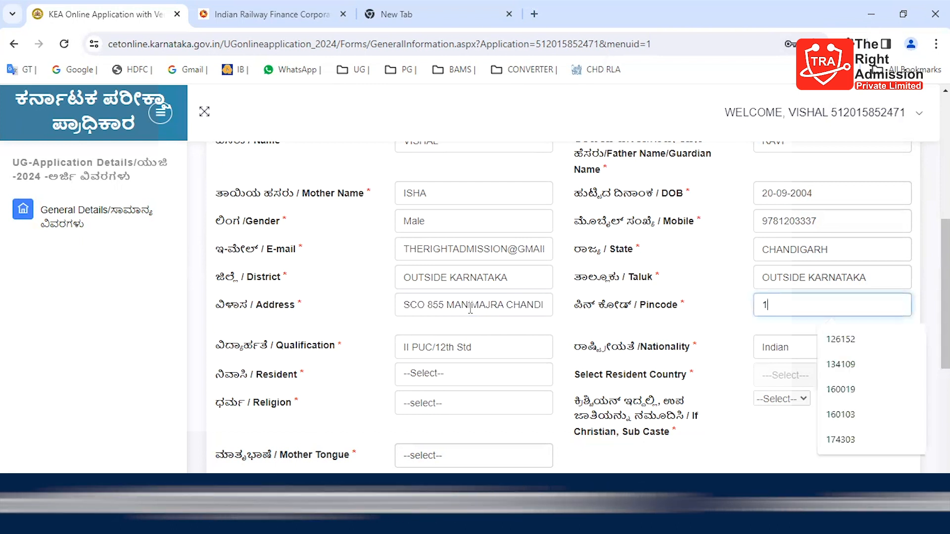
text(60101)
key(Tab)
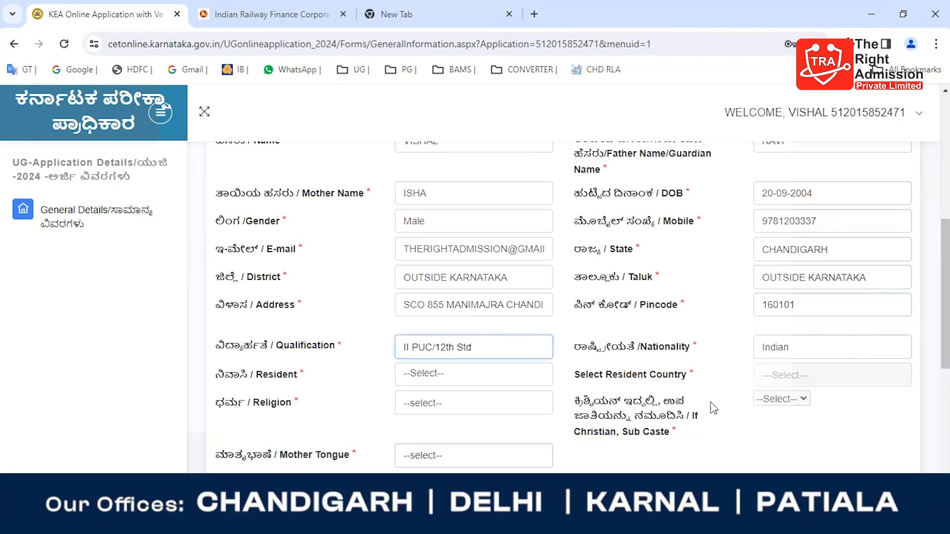
Step: Set the applicant's Resident status to Resident of India and the Religion to Hindu
click(459, 378)
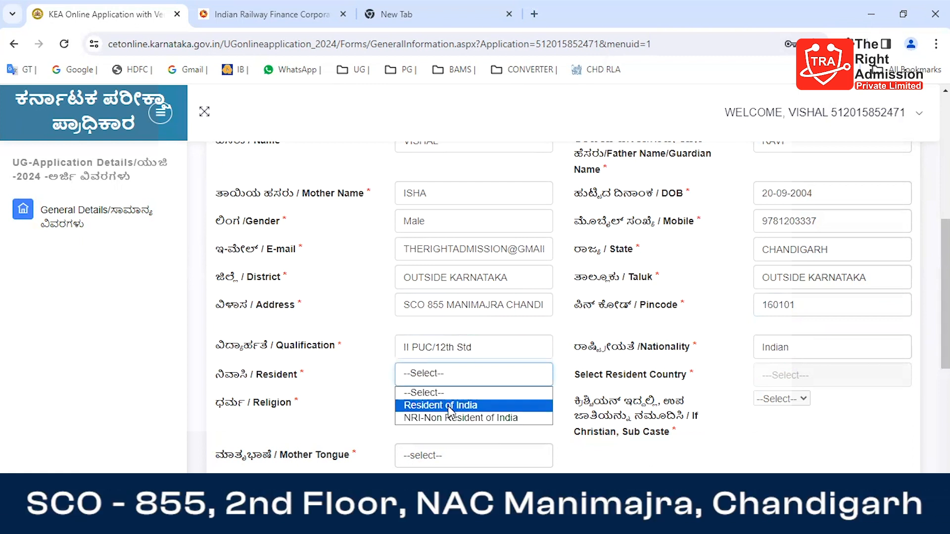
click(447, 405)
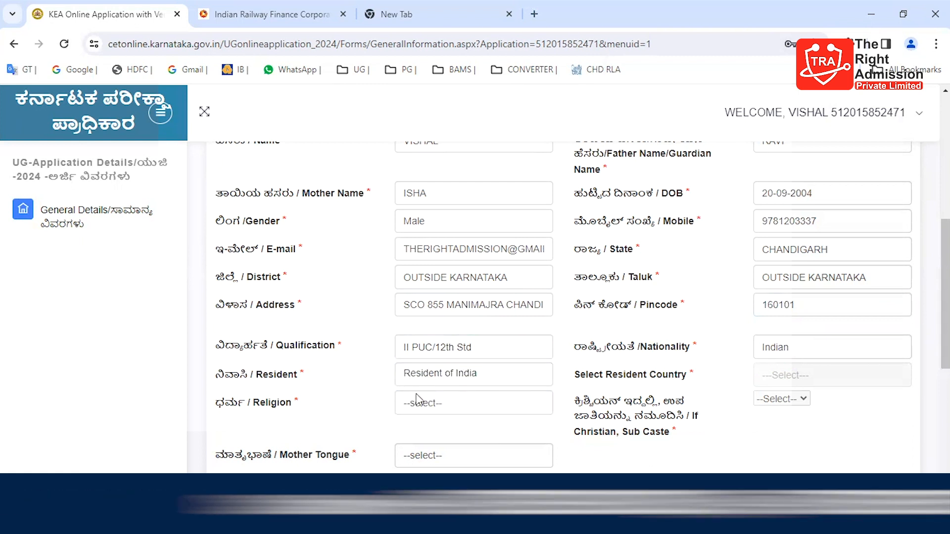
click(450, 411)
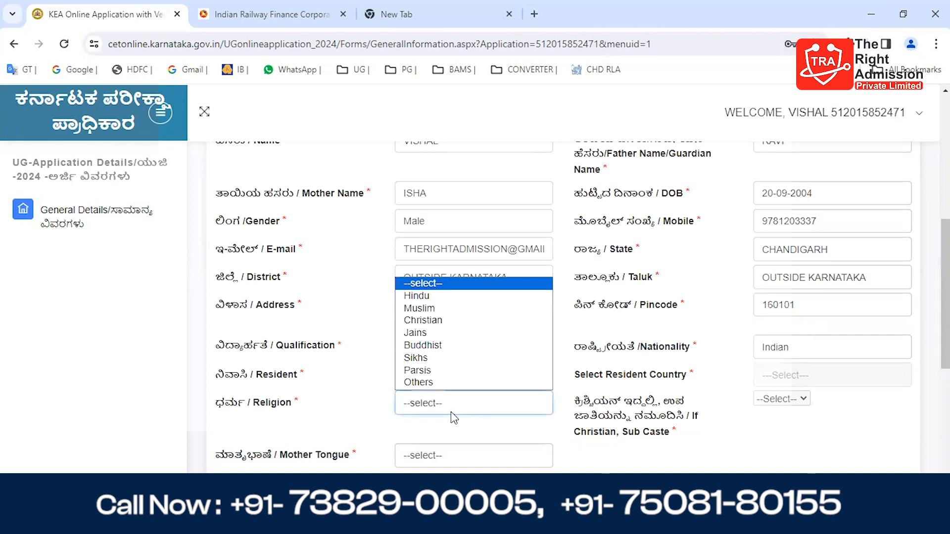
click(451, 295)
Step: Set the applicant's Mother Tongue to Others
scroll(564, 306, down, 2)
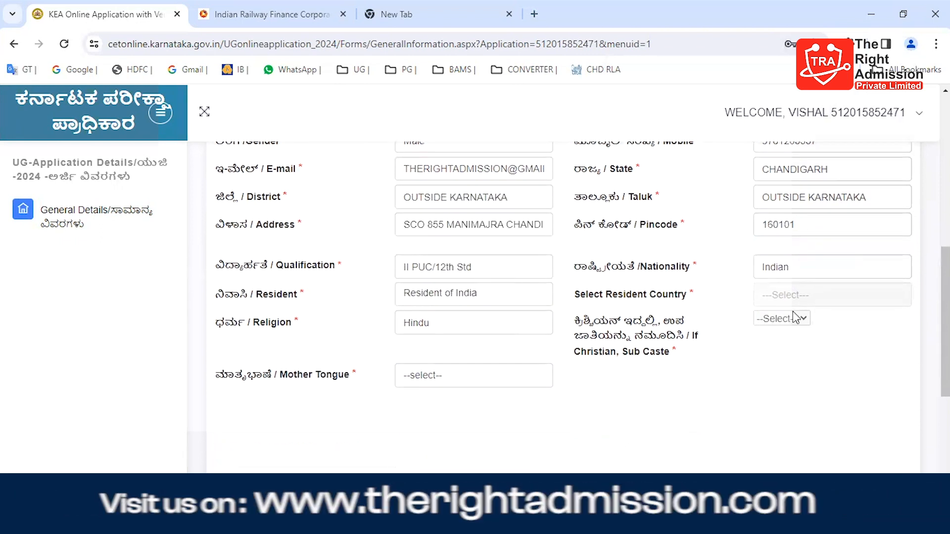
click(468, 381)
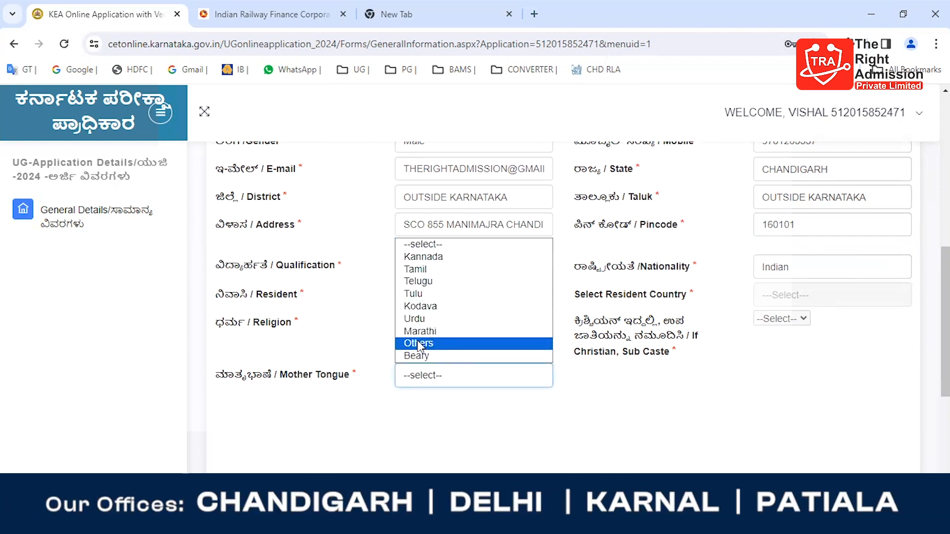
click(399, 348)
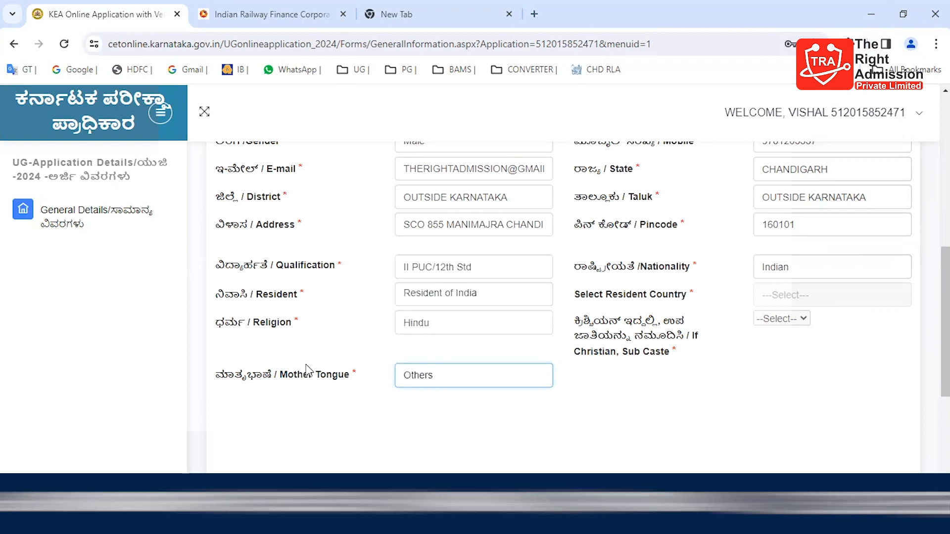
Step: Save the General Details, closing the information message, and continue to the next page of the application
scroll(307, 371, down, 3)
click(567, 389)
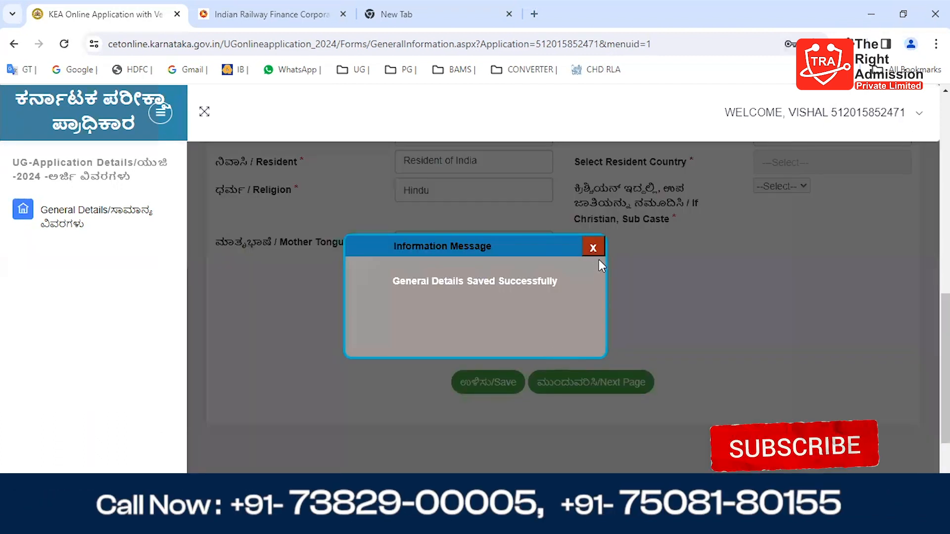
click(593, 247)
scroll(513, 308, up, 1)
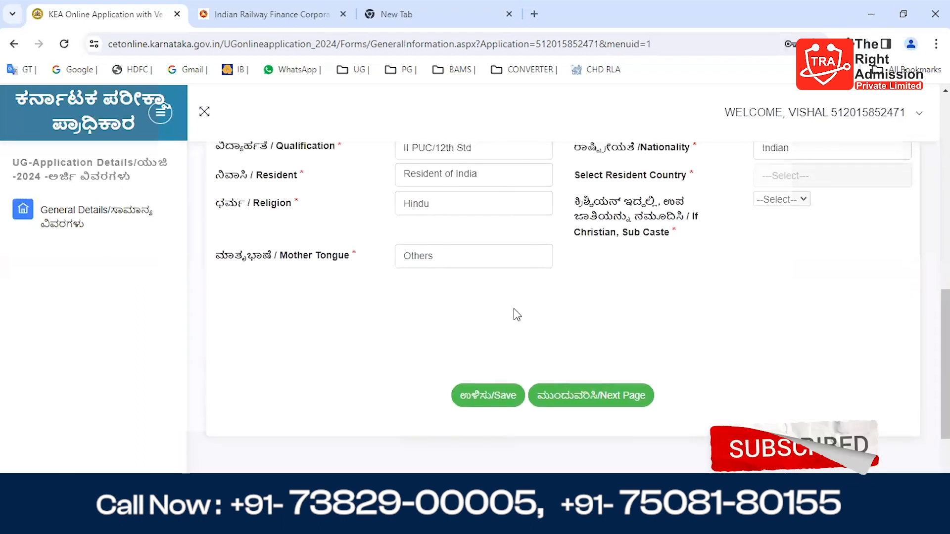
click(590, 409)
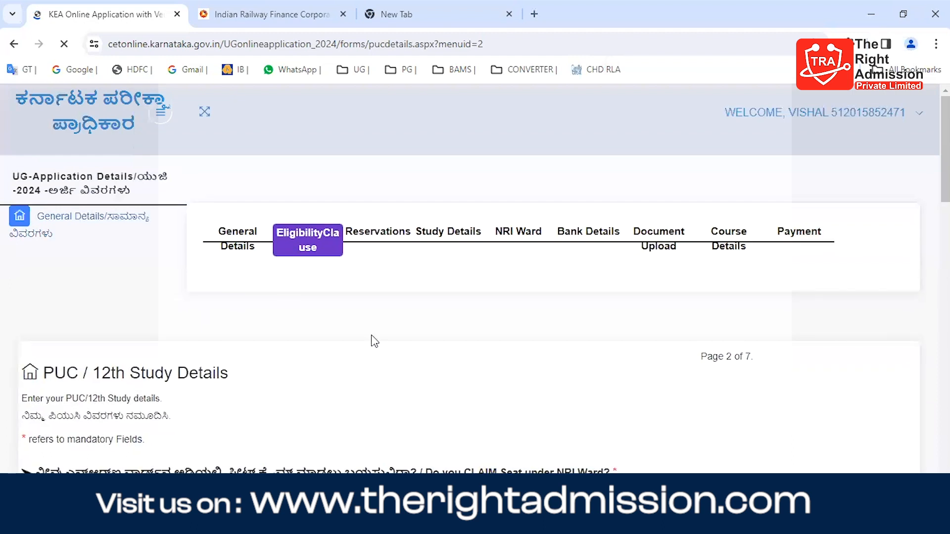
Step: Answer No to claiming a seat under NRI Ward and set the total years studied in Karnataka to 0
scroll(420, 241, down, 2)
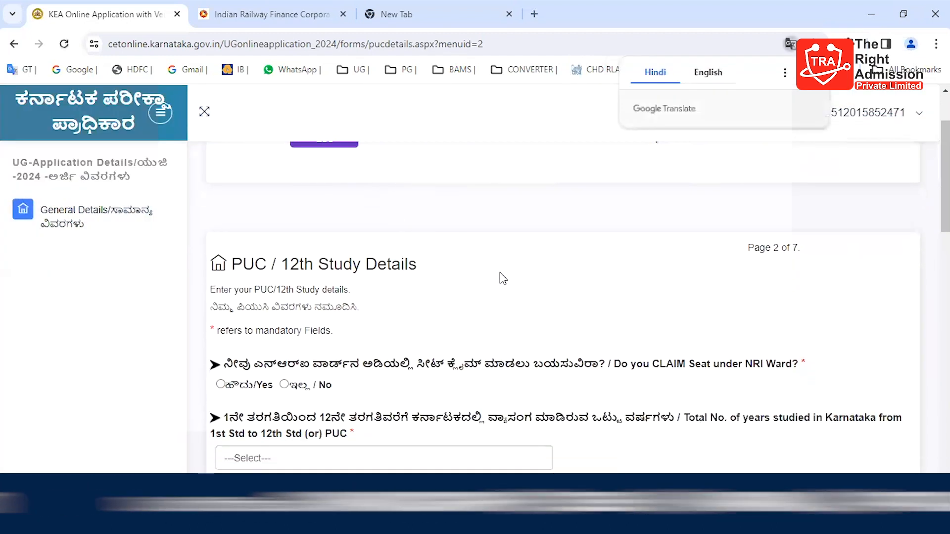
scroll(503, 277, down, 2)
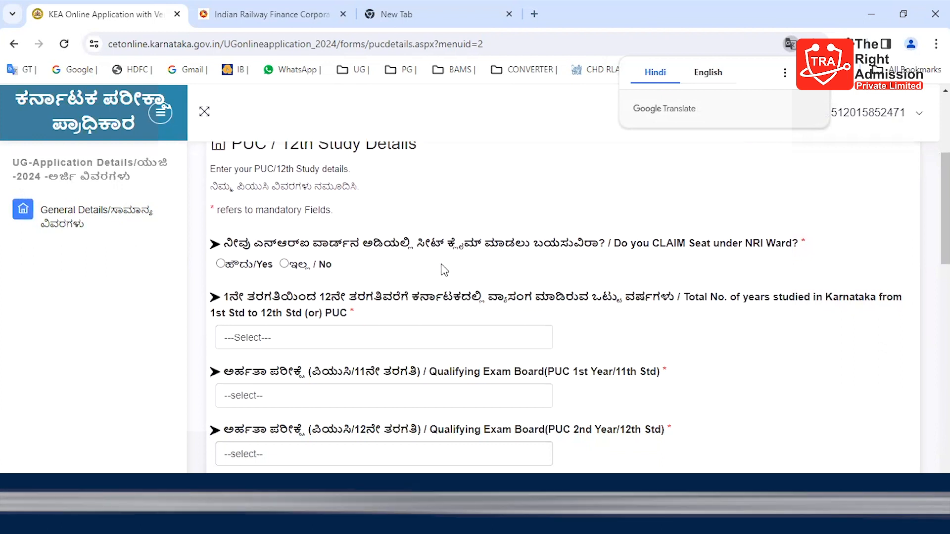
click(290, 265)
scroll(413, 363, down, 1)
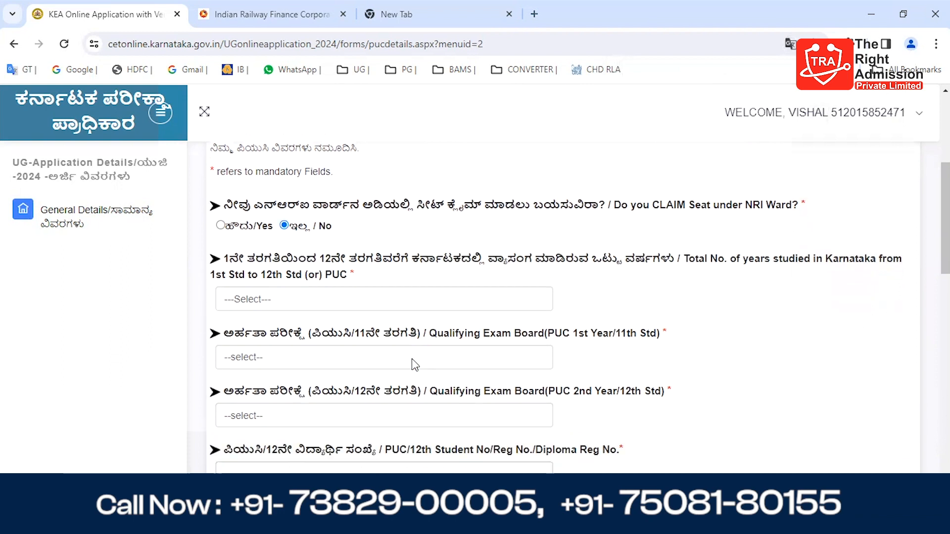
scroll(414, 366, down, 1)
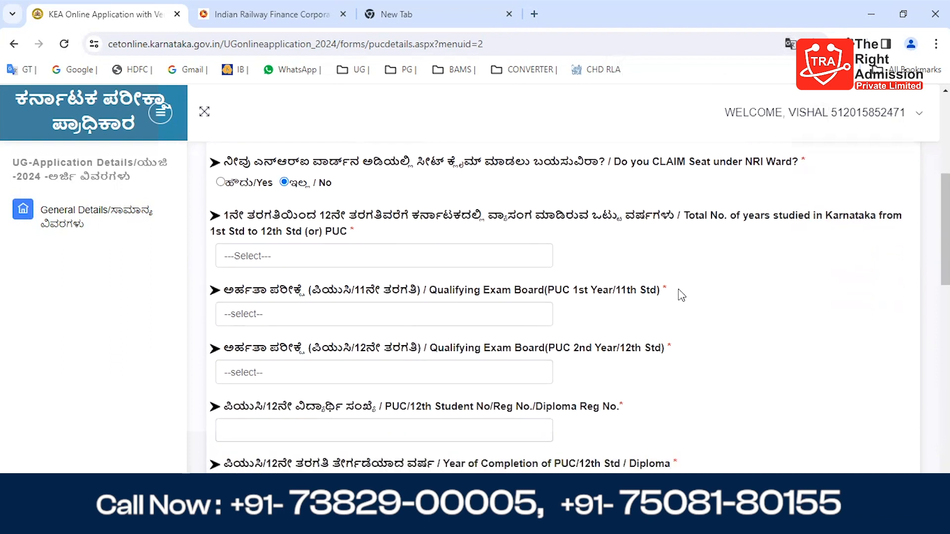
click(517, 262)
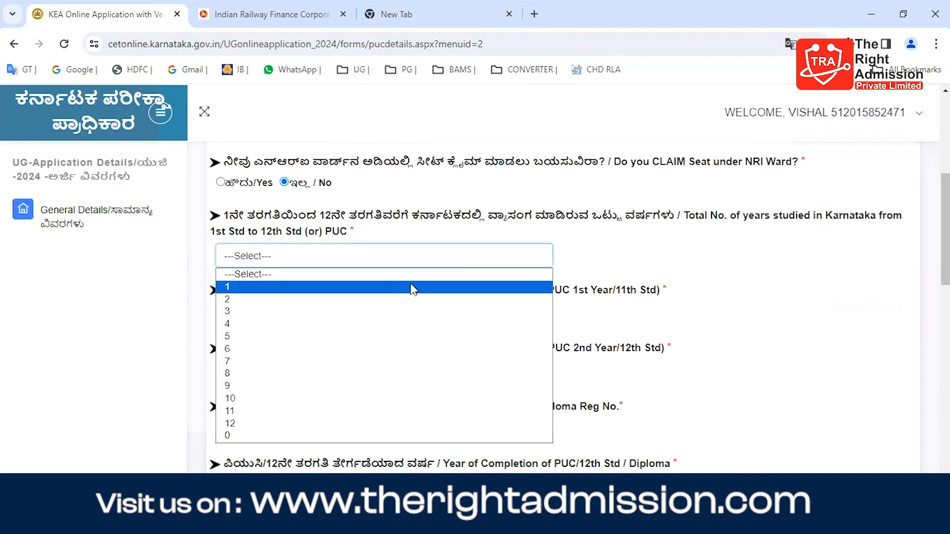
click(312, 436)
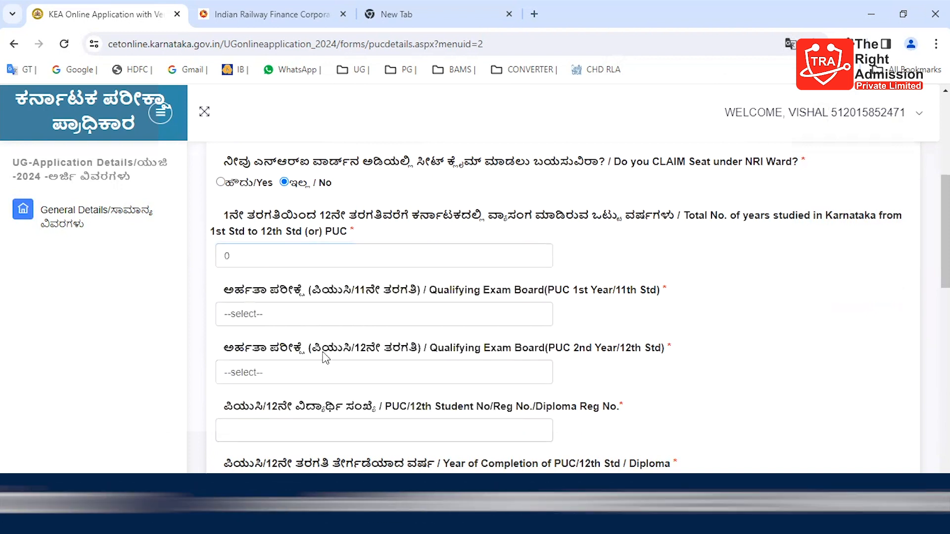
Step: Set the qualifying exam board to CBSE Outside Karnataka for both the 11th Std and the 12th Std
click(361, 327)
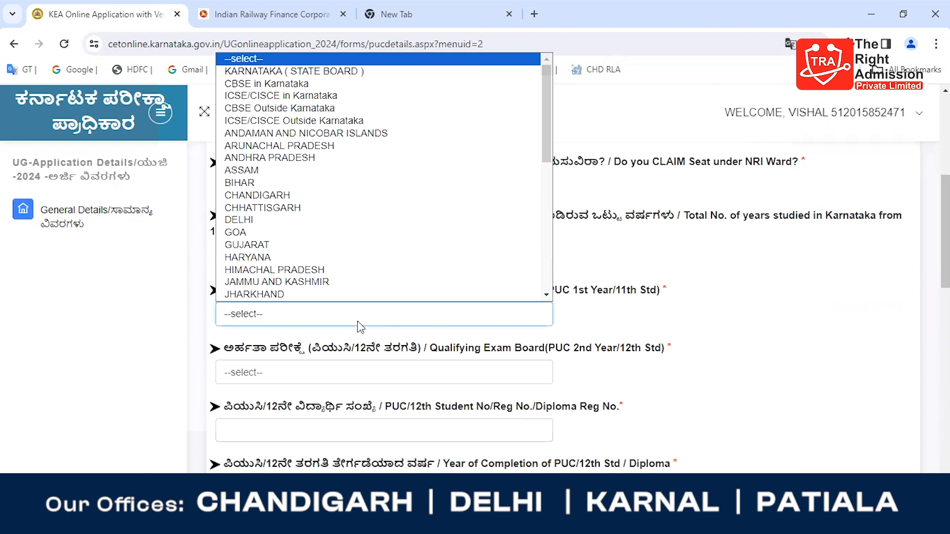
click(361, 327)
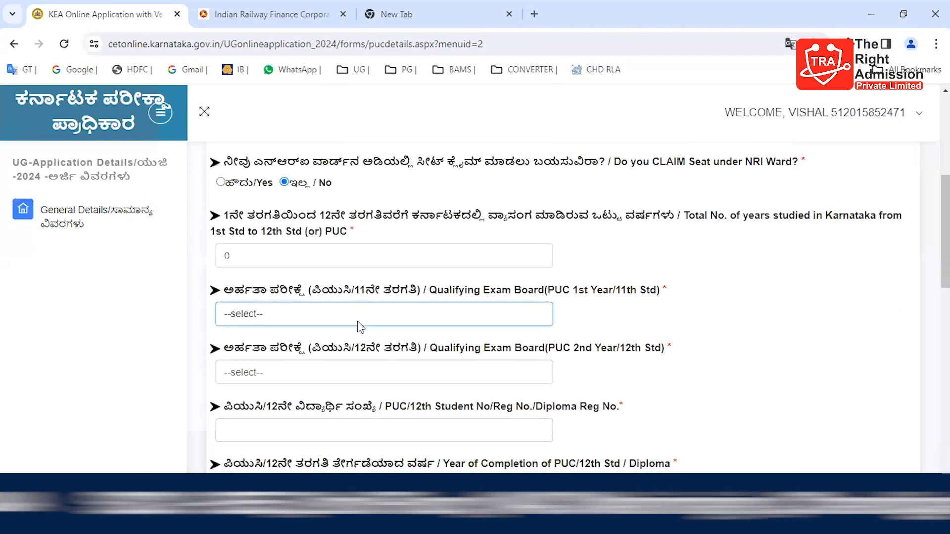
click(361, 327)
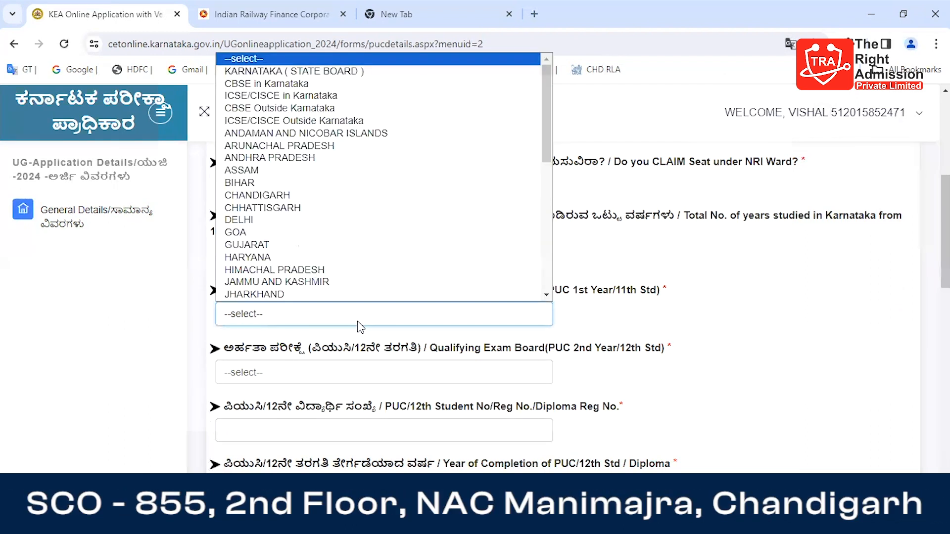
click(347, 109)
click(288, 380)
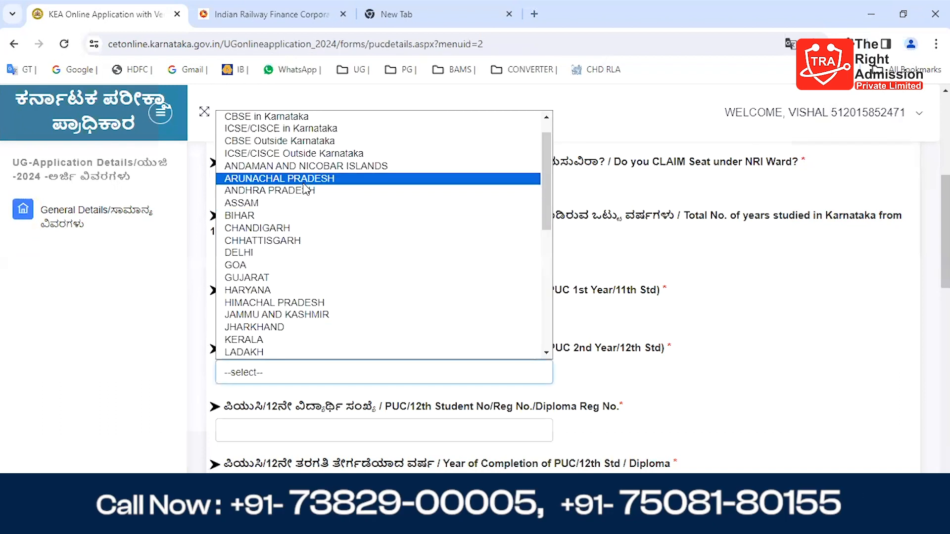
click(316, 144)
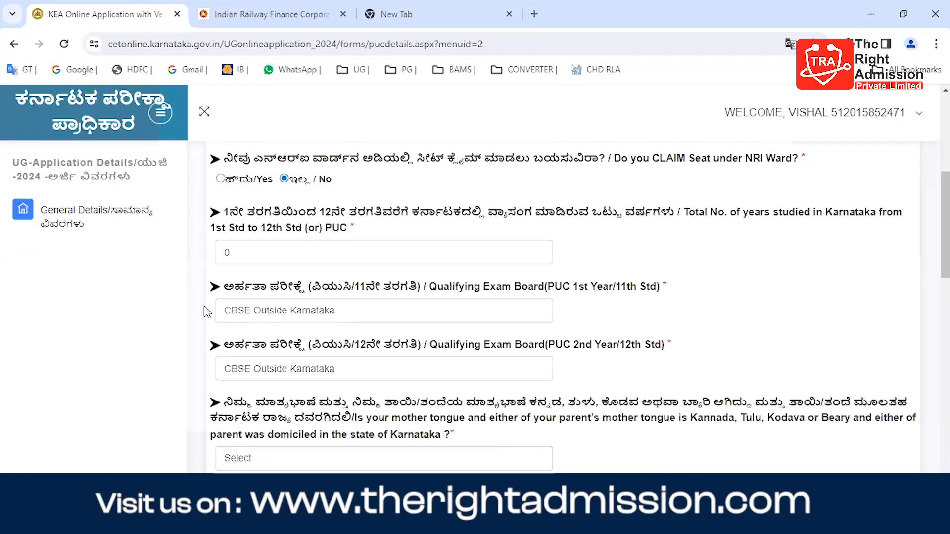
Step: Answer No to the question on Kannada, Tulu, Kodava or Beary mother tongue and a parent's domicile in Karnataka
scroll(203, 339, down, 3)
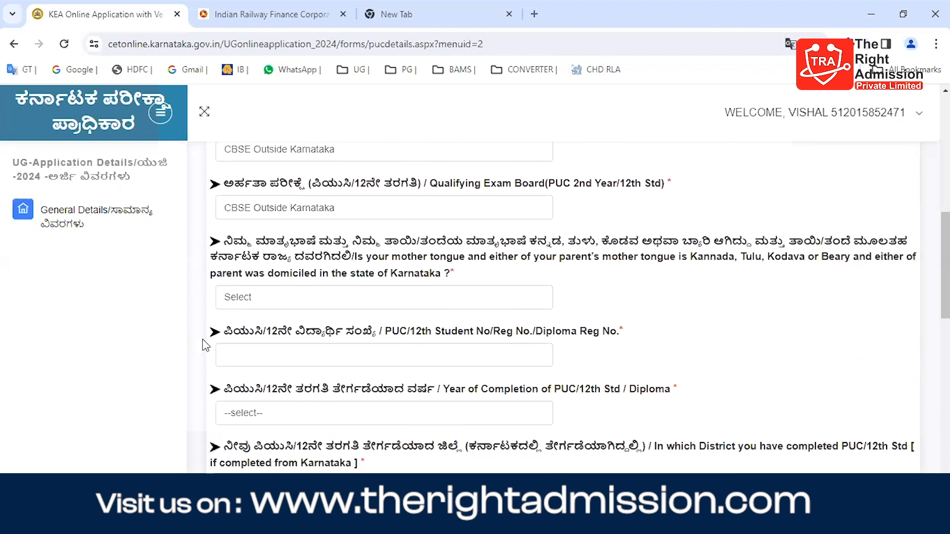
click(264, 305)
click(254, 341)
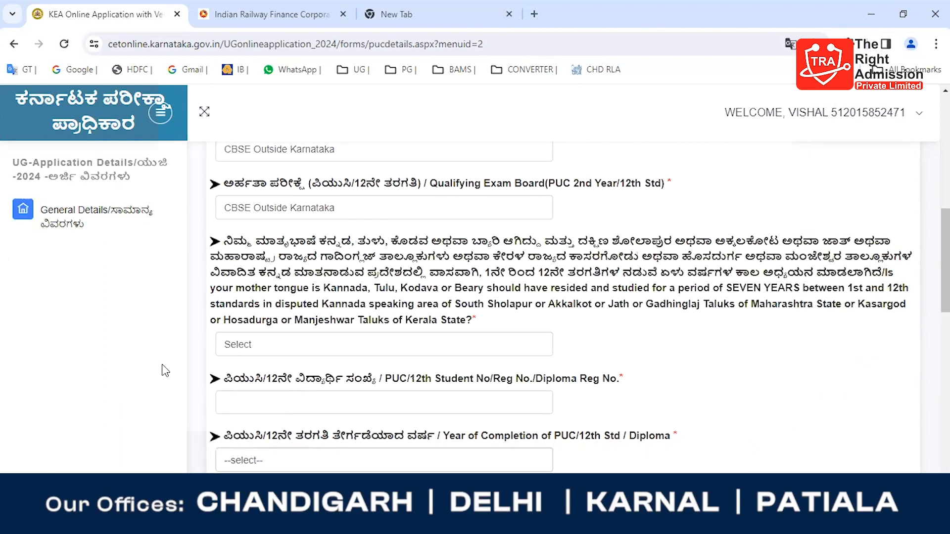
Step: Answer No to the question on seven years of residence and study in the disputed Kannada-speaking areas of Maharashtra or Kerala
scroll(165, 370, down, 1)
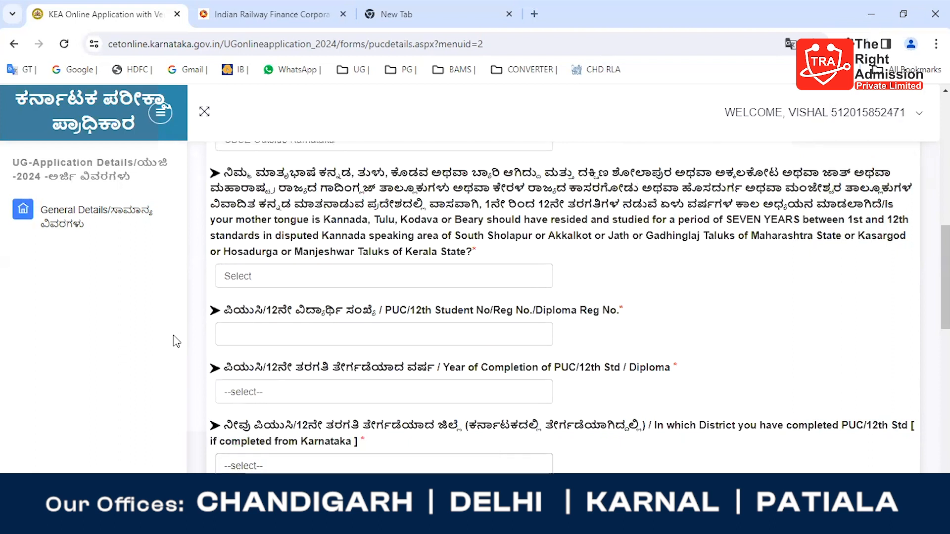
scroll(171, 354, up, 2)
scroll(177, 342, down, 1)
scroll(176, 342, down, 1)
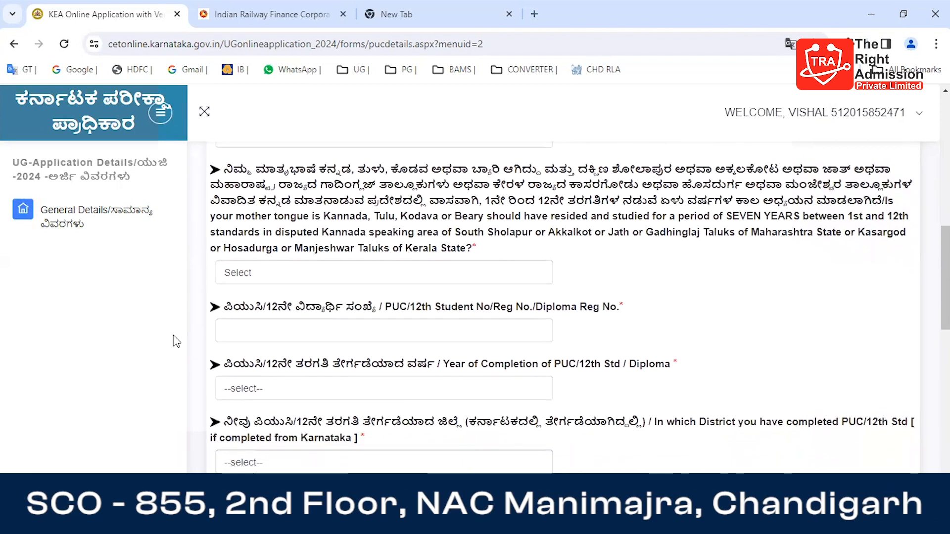
click(293, 270)
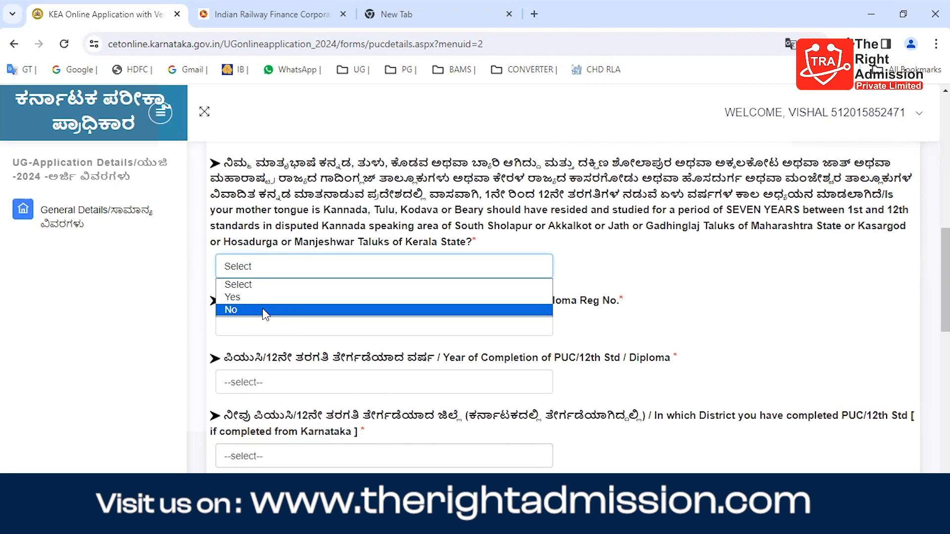
click(265, 311)
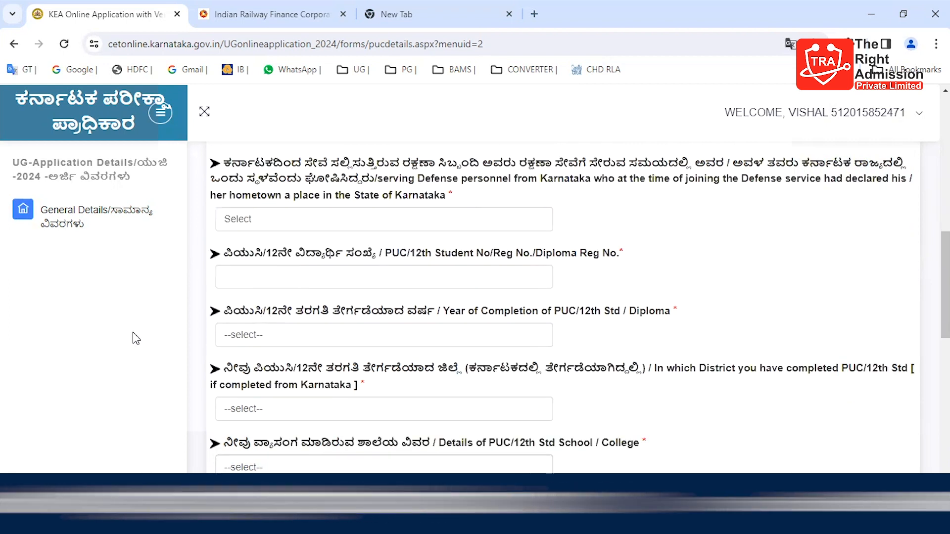
Step: Answer No to the questions on serving defence personnel and on an ex-serviceman parent with a declared home town in Karnataka
scroll(131, 332, up, 5)
scroll(133, 326, down, 2)
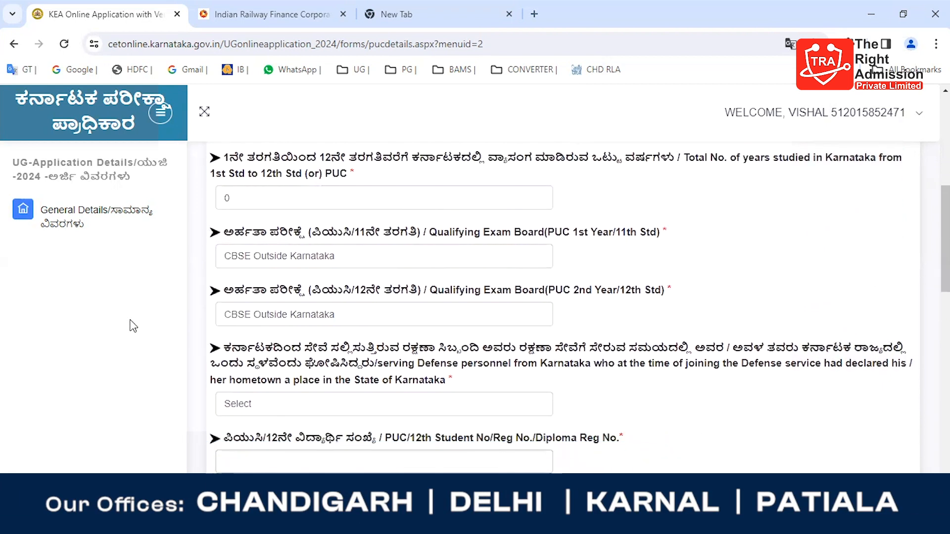
scroll(132, 326, down, 3)
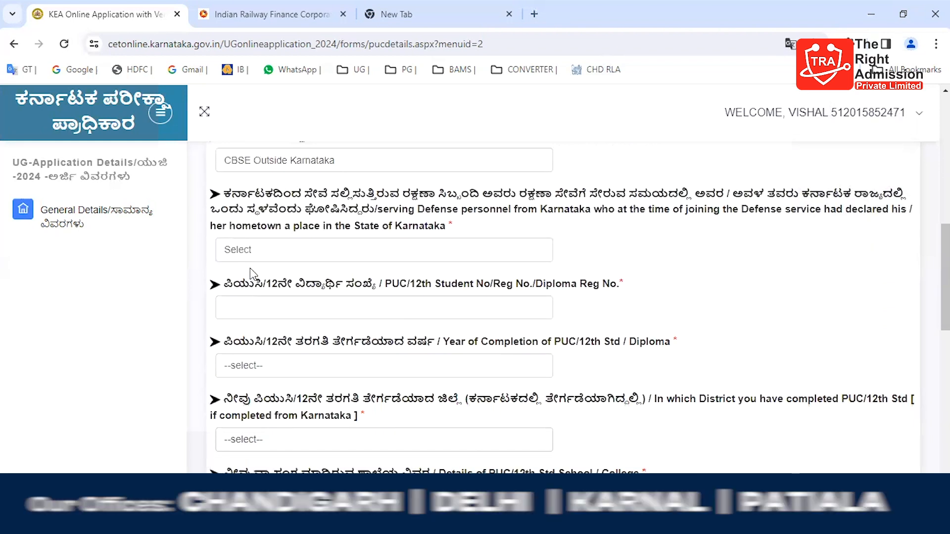
click(271, 256)
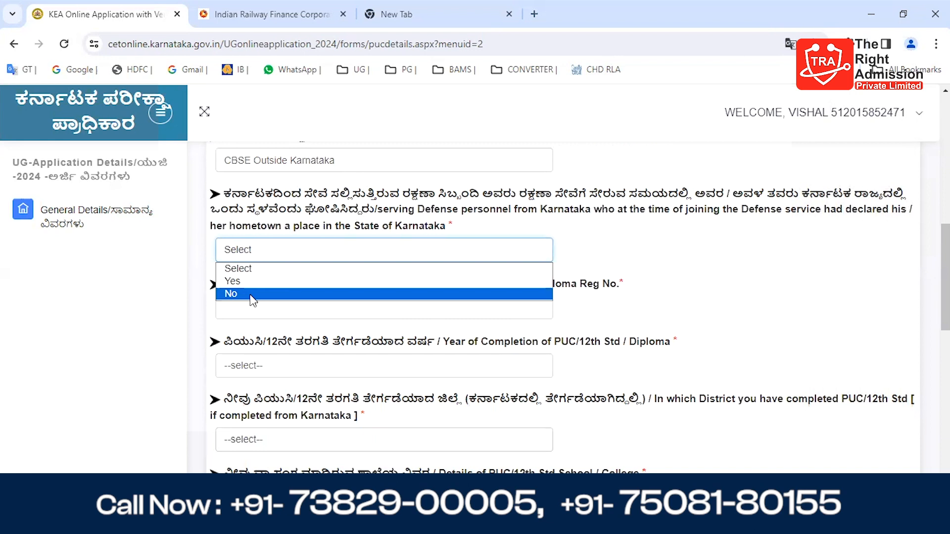
click(252, 295)
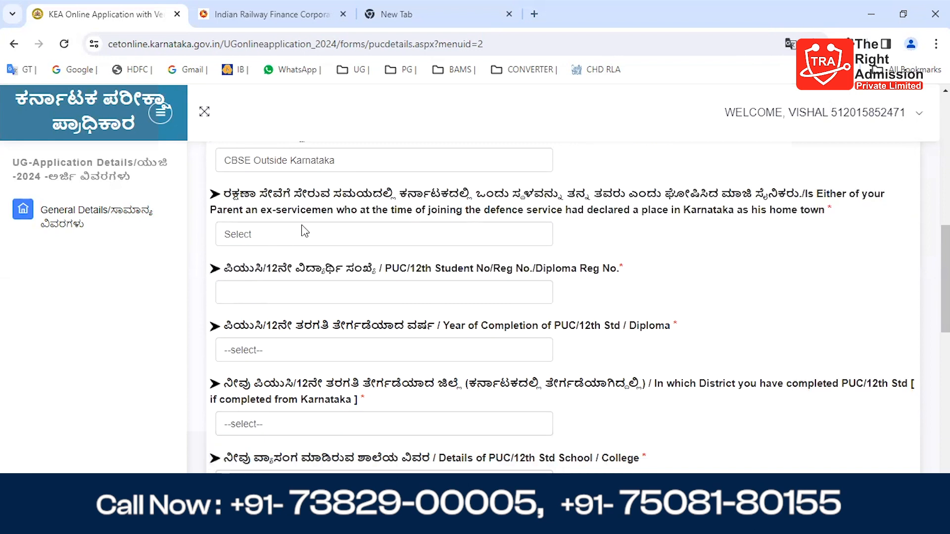
click(303, 233)
click(270, 277)
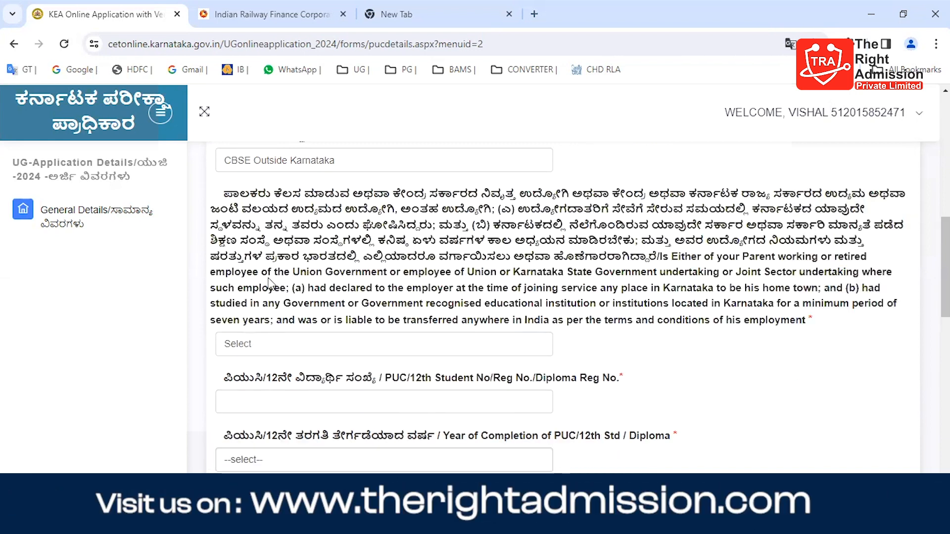
Step: Answer No to the question on a parent being a working or retired Union Government or government undertaking employee
scroll(253, 329, down, 3)
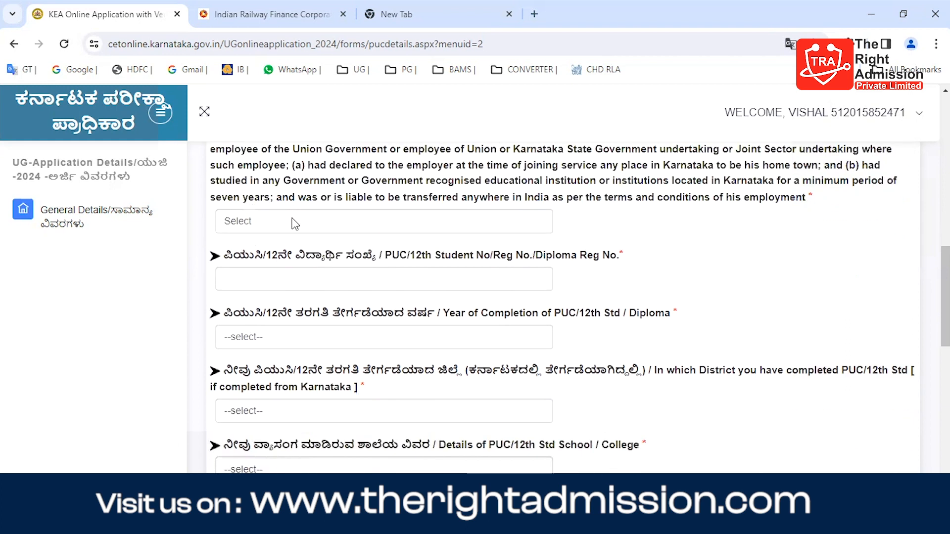
click(295, 224)
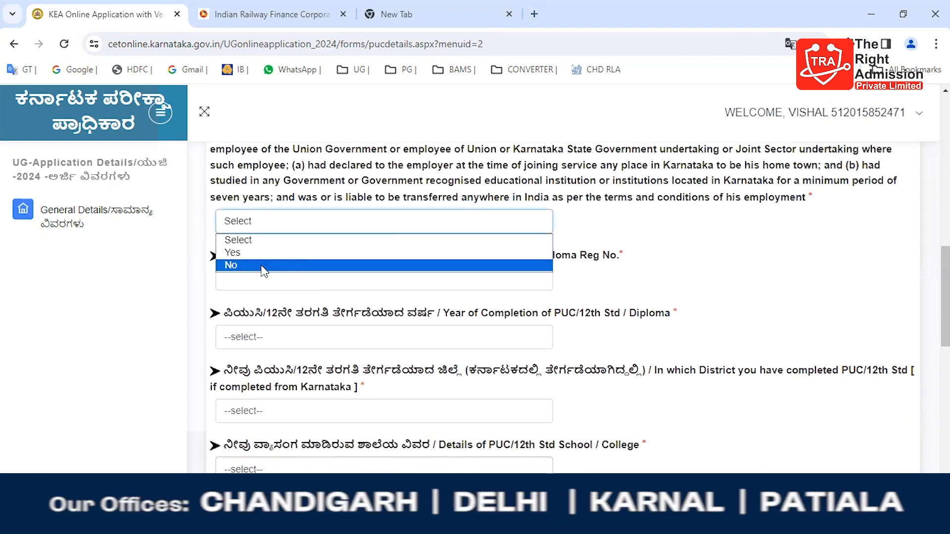
click(264, 266)
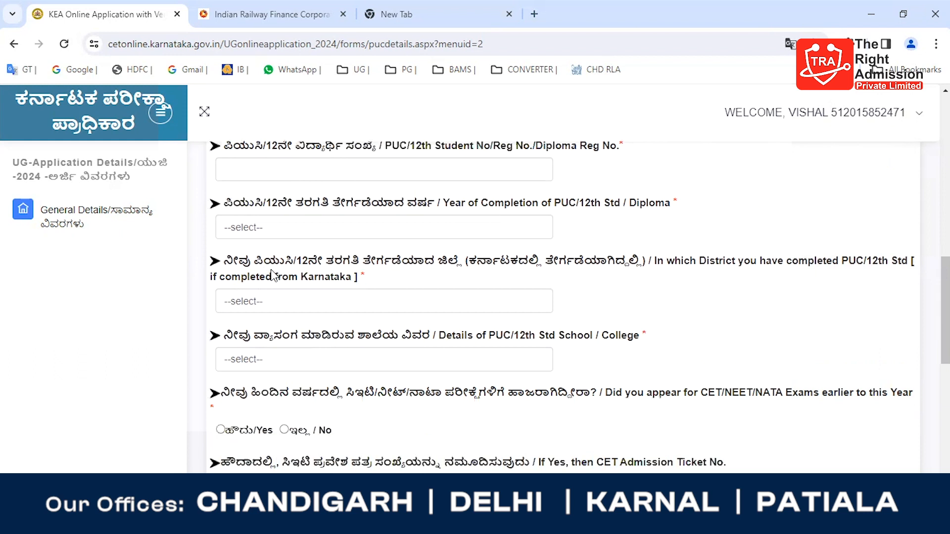
Step: Answer No to the questions on parents being Members of Parliament from Karnataka and All India Service or Karnataka State Government employees
scroll(320, 228, up, 1)
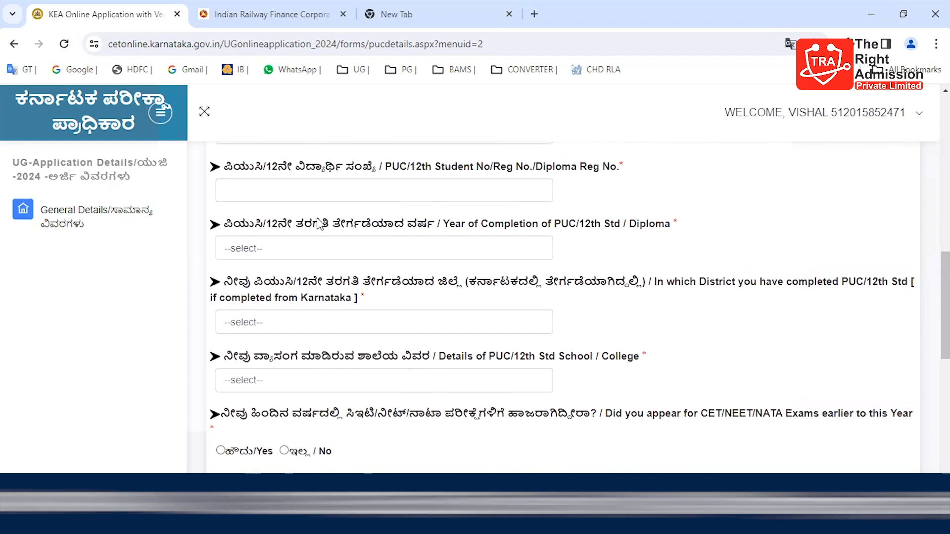
scroll(319, 239, up, 3)
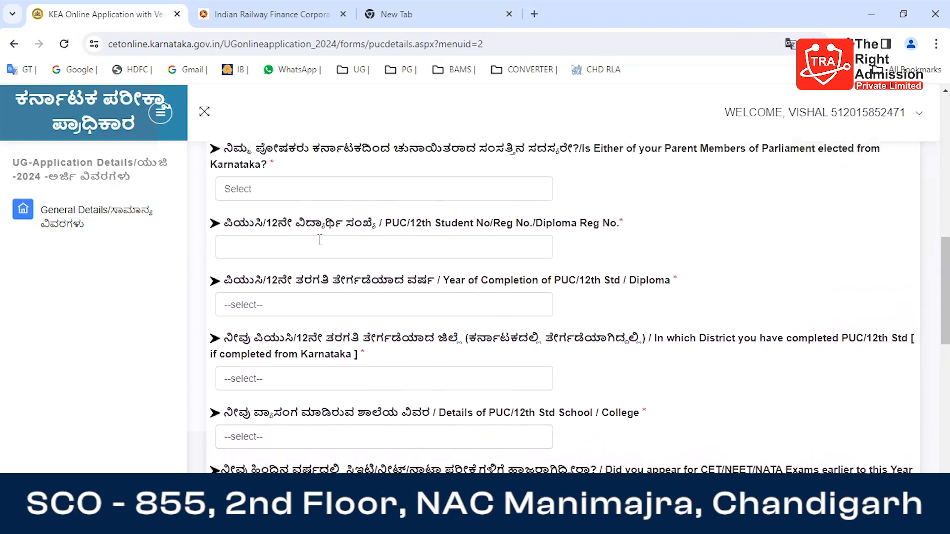
scroll(318, 239, up, 2)
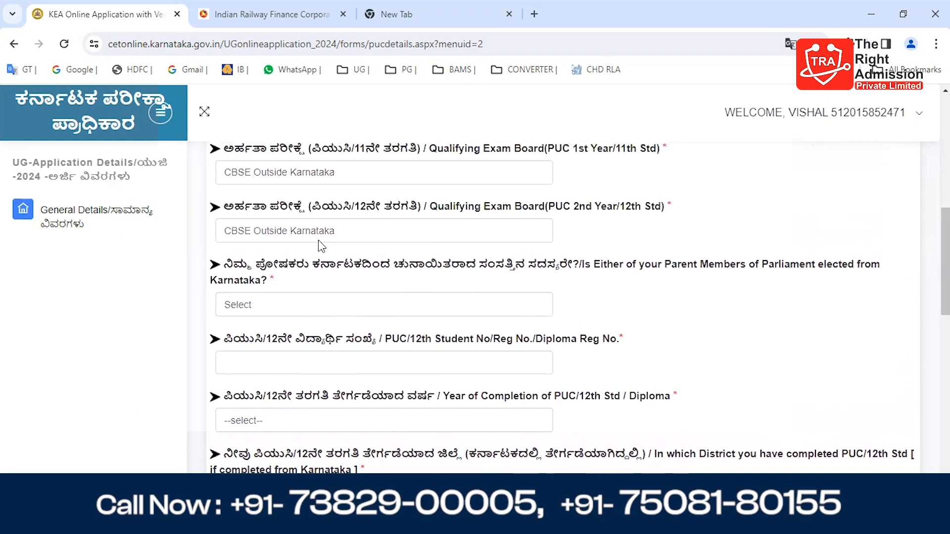
click(292, 306)
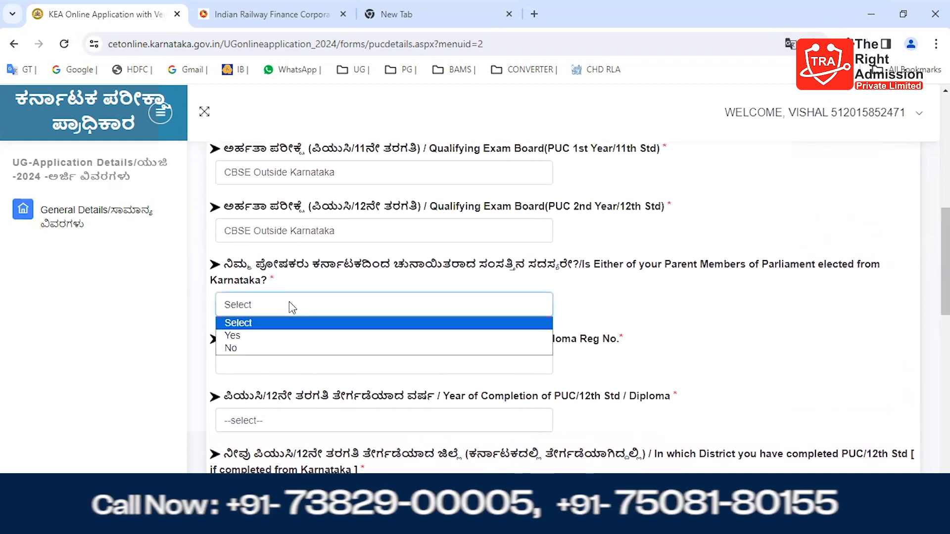
click(266, 349)
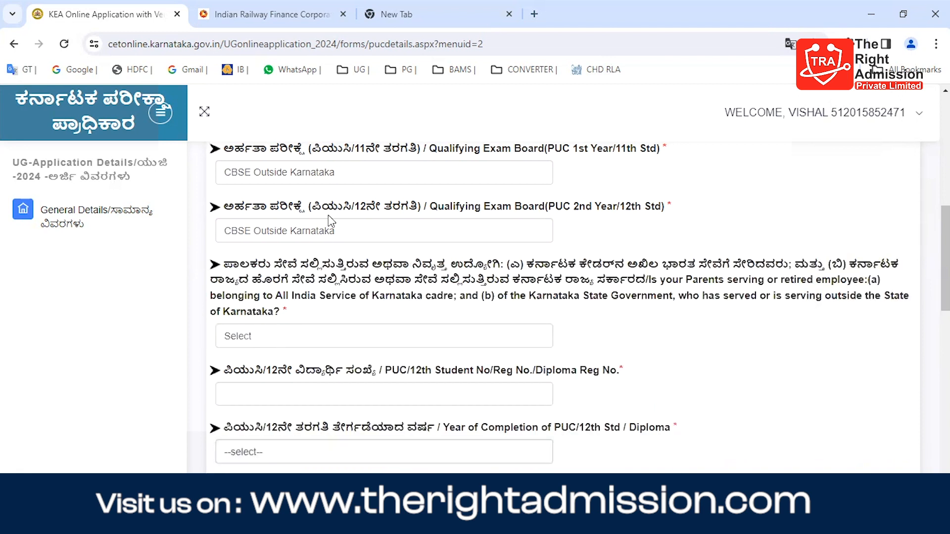
click(257, 343)
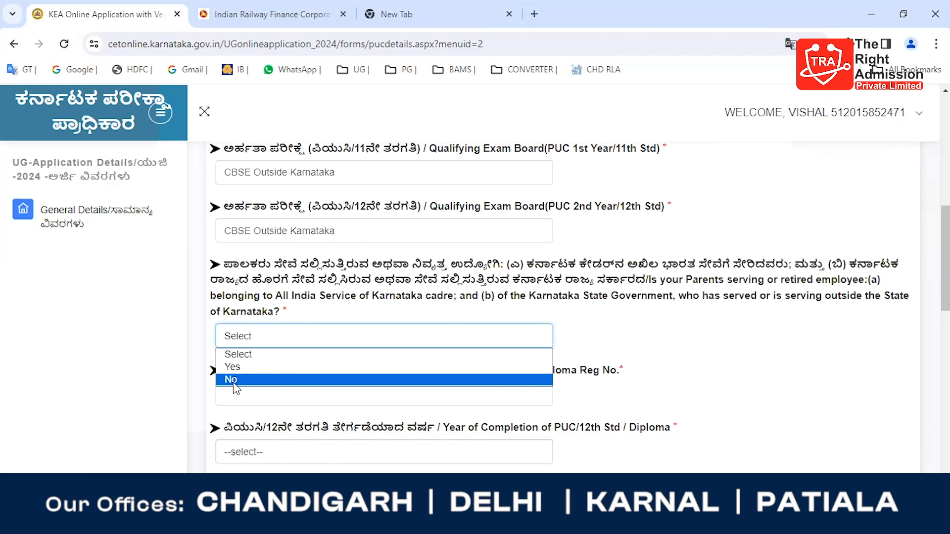
click(233, 383)
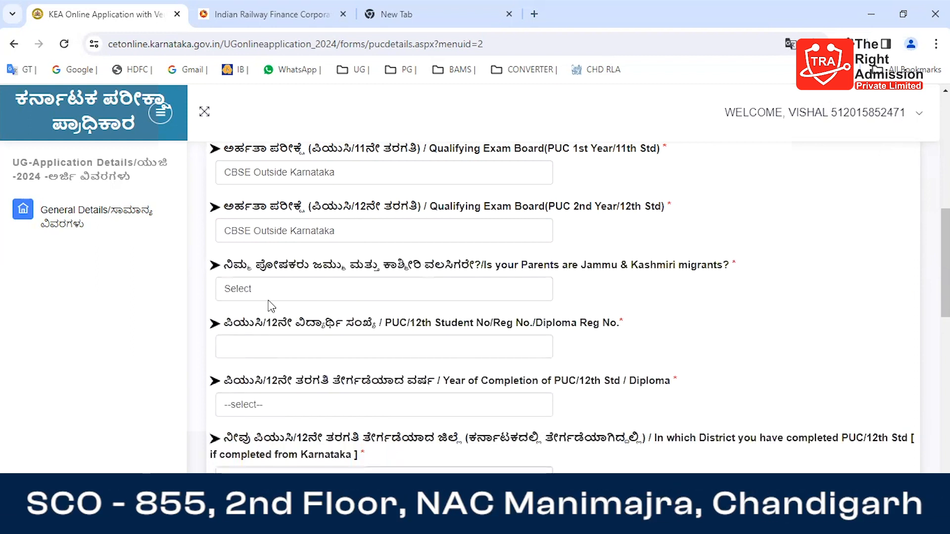
Step: Answer No to the questions on Jammu & Kashmiri migrant parents and ten years of Kannada Medium study outside Karnataka
click(281, 289)
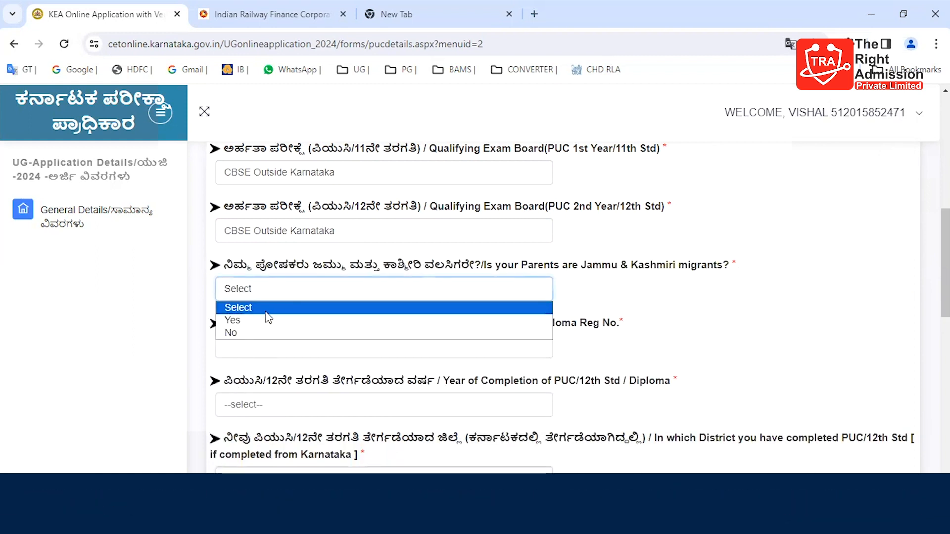
click(248, 330)
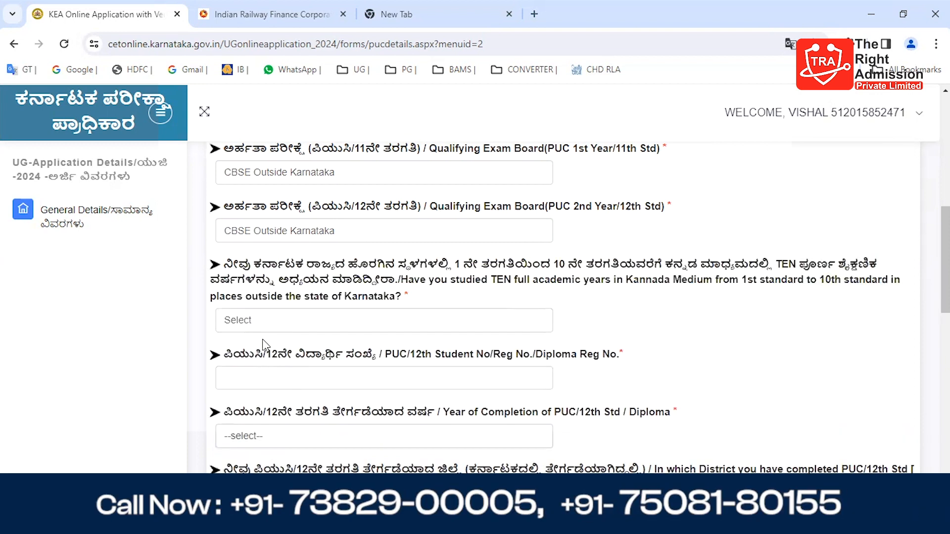
click(276, 327)
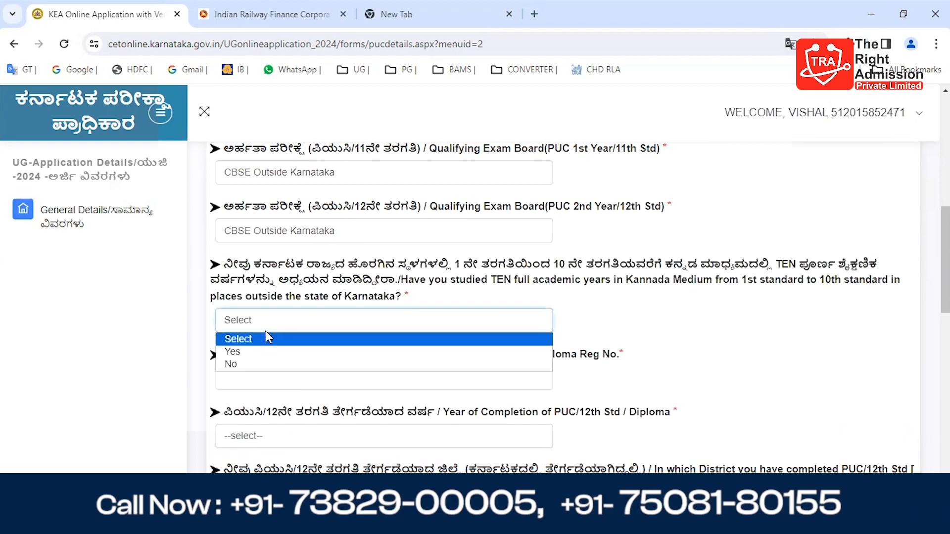
click(253, 365)
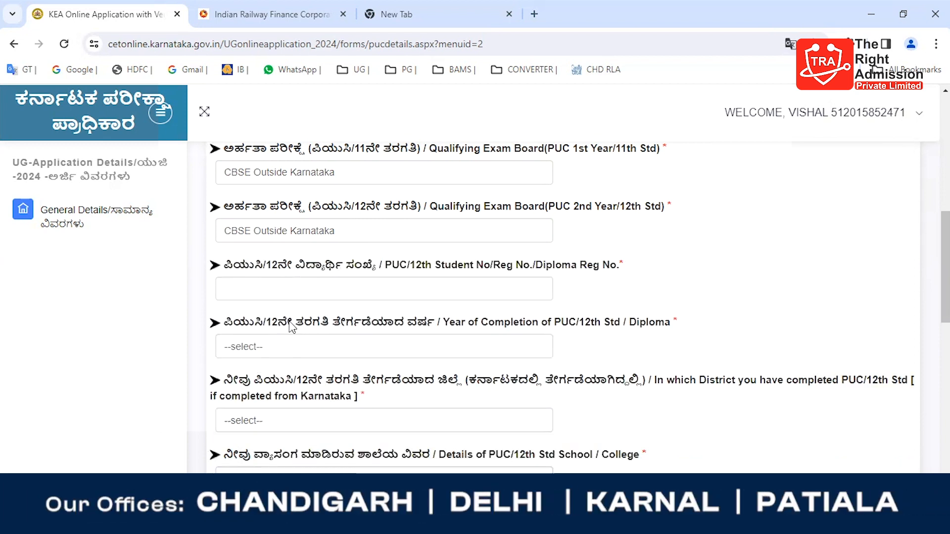
Step: Enter the applicant's PUC/12th student registration number
click(322, 288)
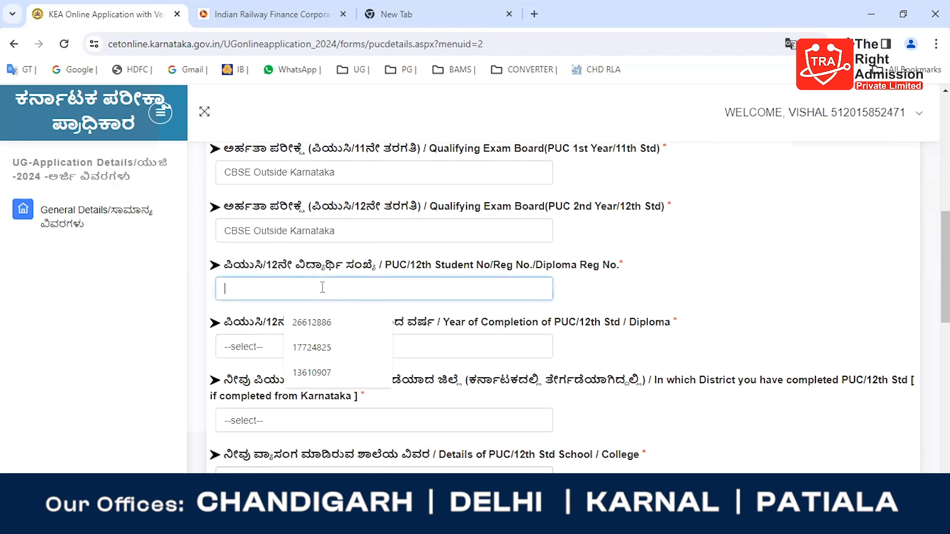
click(150, 341)
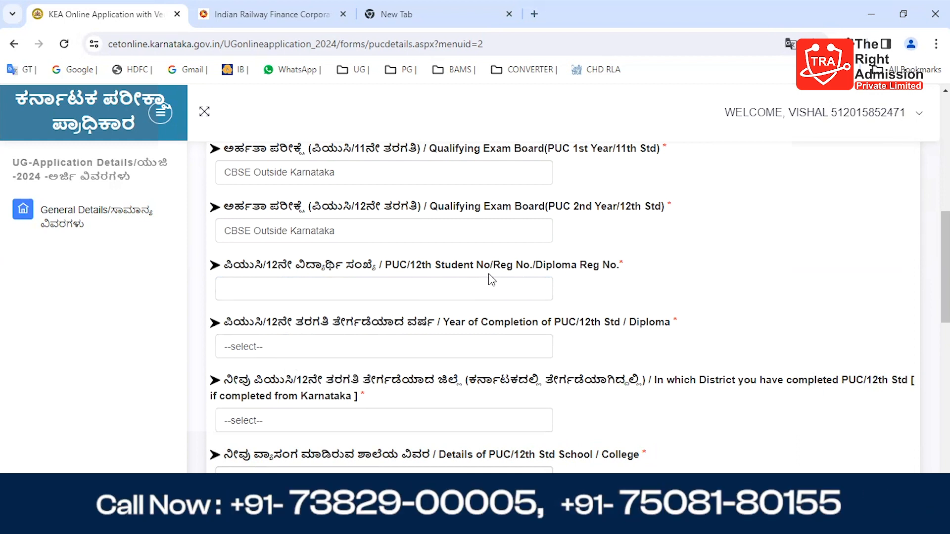
click(472, 288)
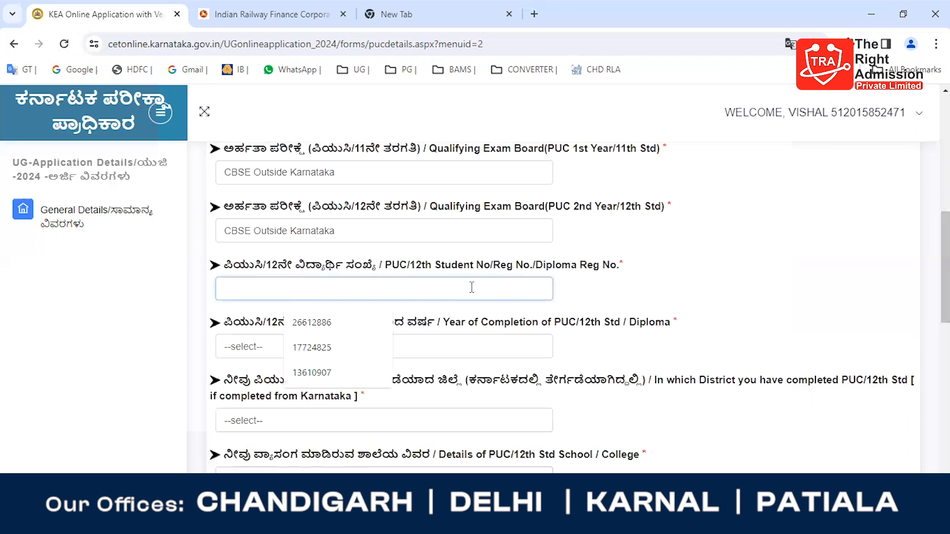
text(582)
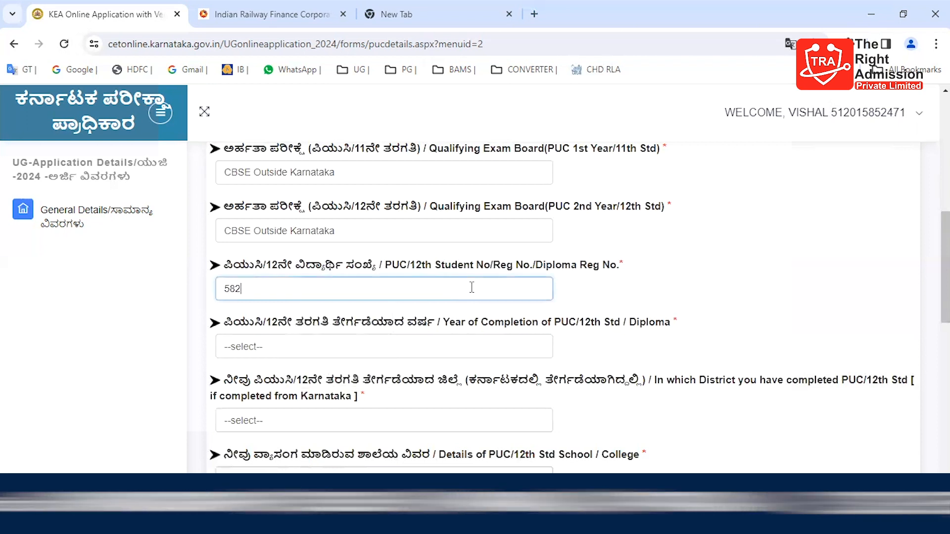
key(BackSpace)
text(4217)
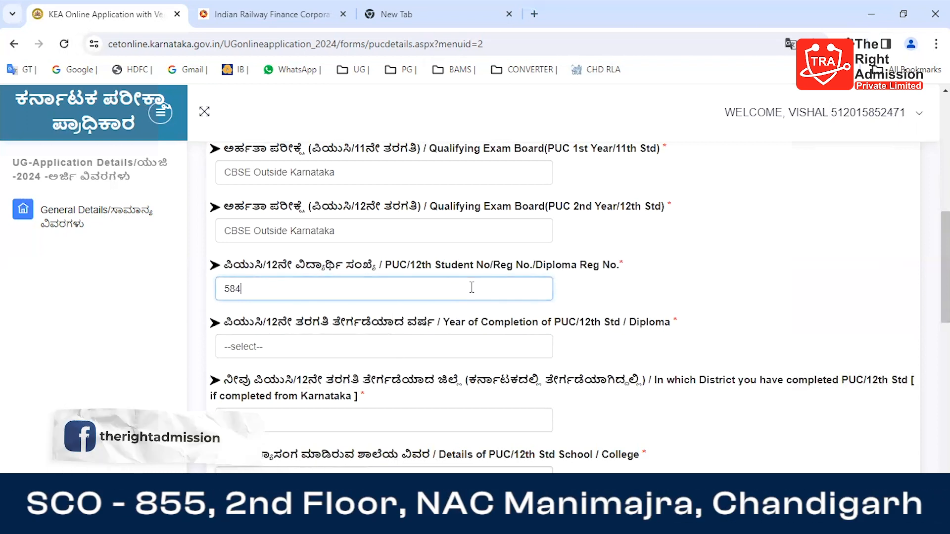
Step: Set the PUC/12th Std year of completion to 2017 and the district of completion to OUTSIDE KARNATAKA
click(326, 347)
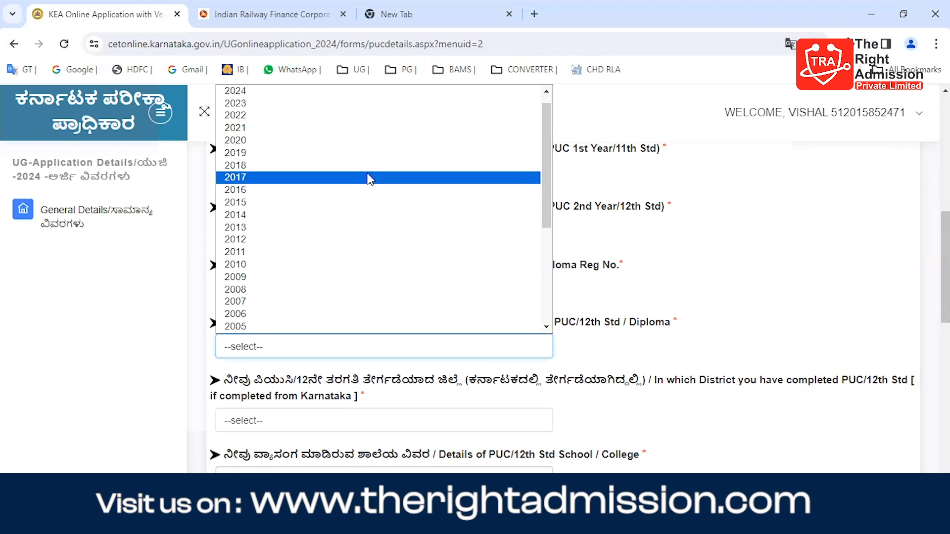
click(369, 178)
scroll(140, 339, down, 3)
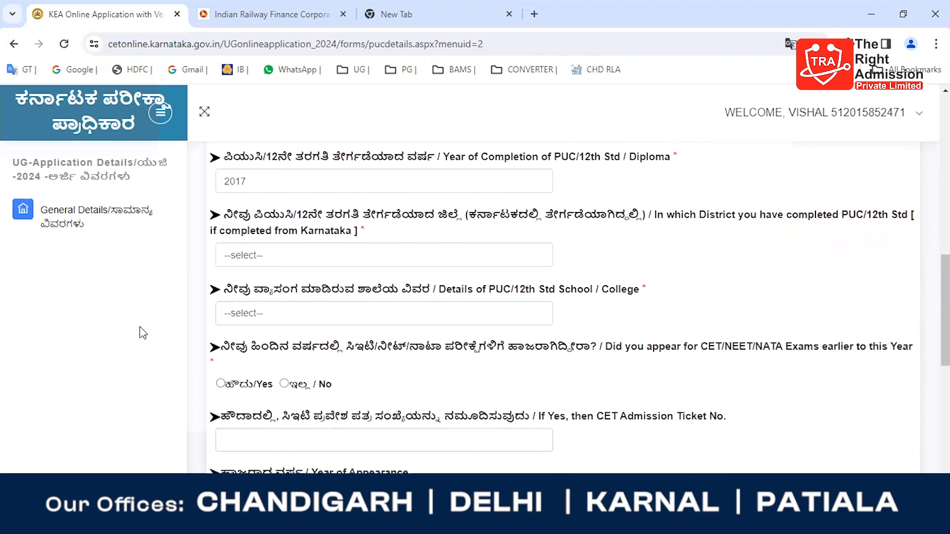
click(262, 257)
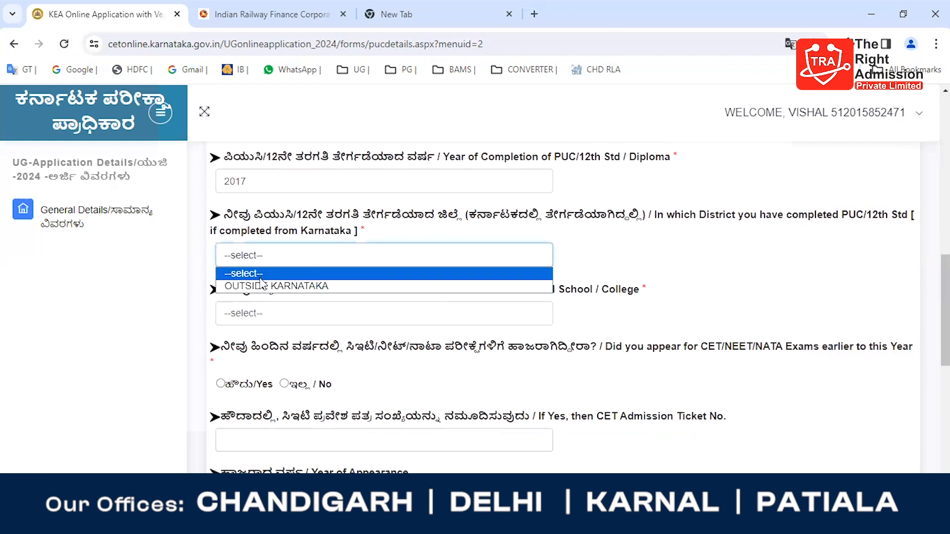
click(256, 285)
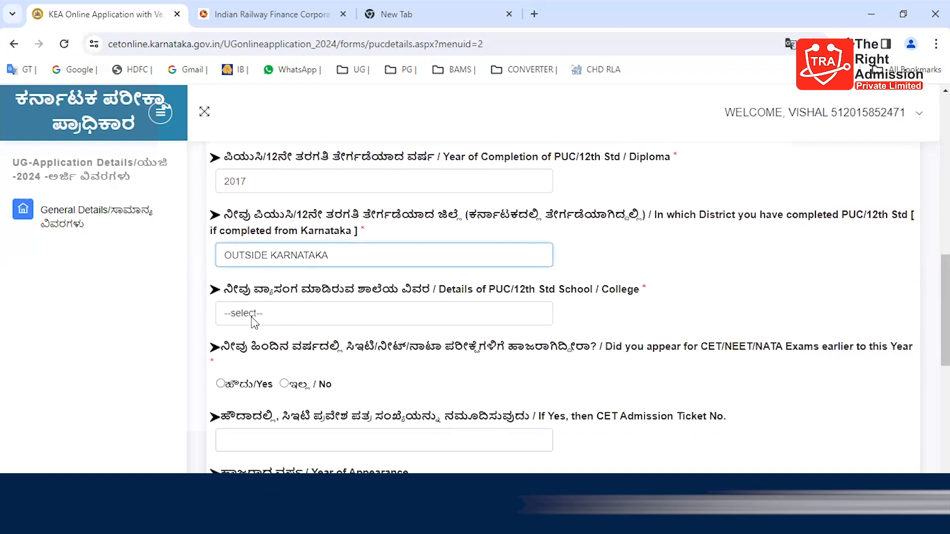
Step: Set the PUC/12th Std school or college details to Private and answer No to appearing for CET/NEET/NATA exams earlier
click(255, 316)
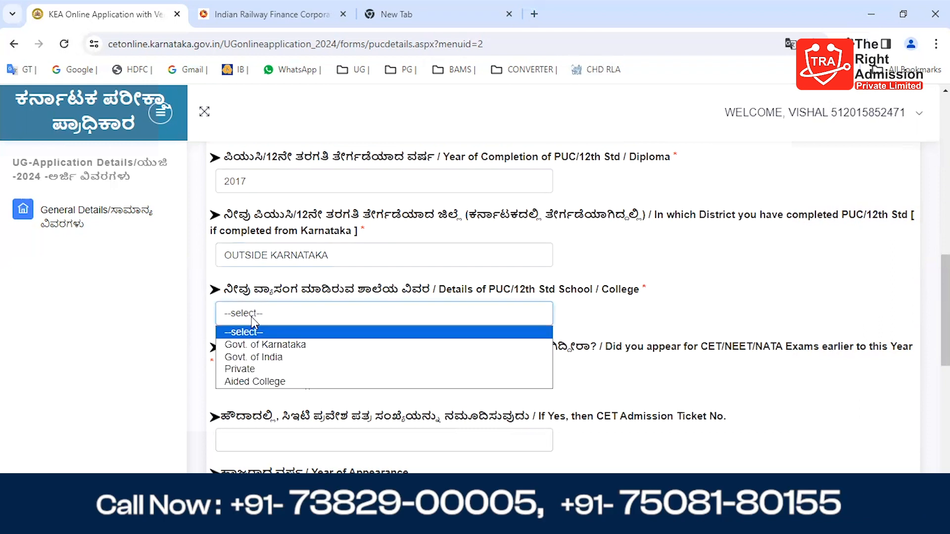
click(248, 369)
scroll(133, 346, down, 3)
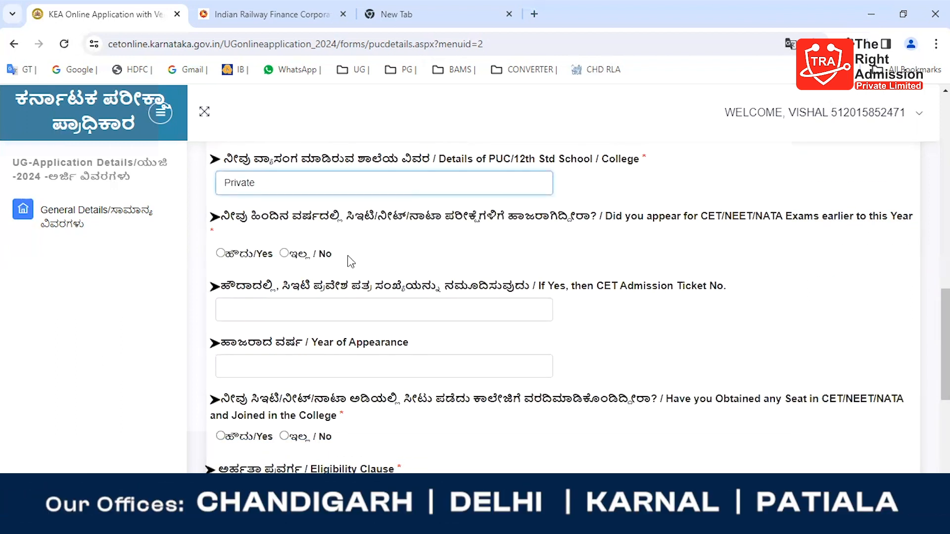
click(284, 253)
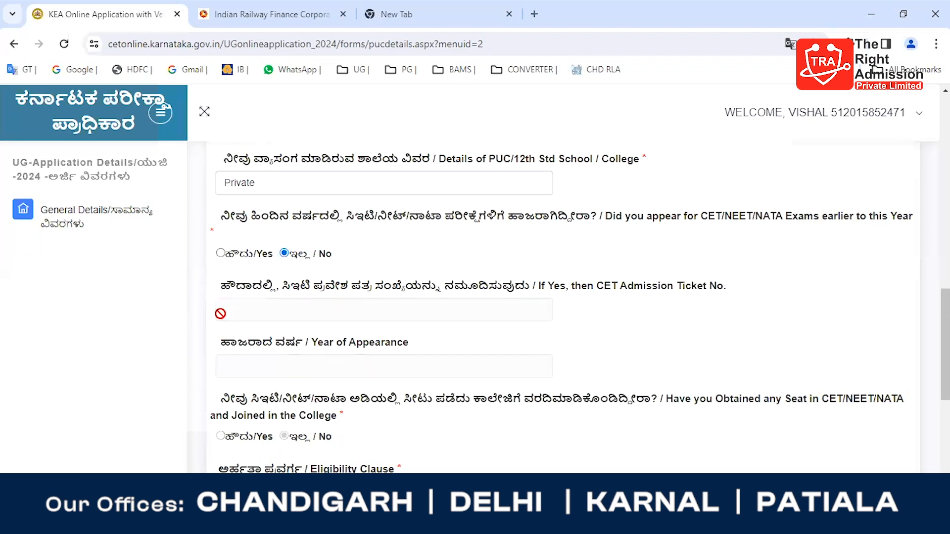
scroll(218, 312, down, 1)
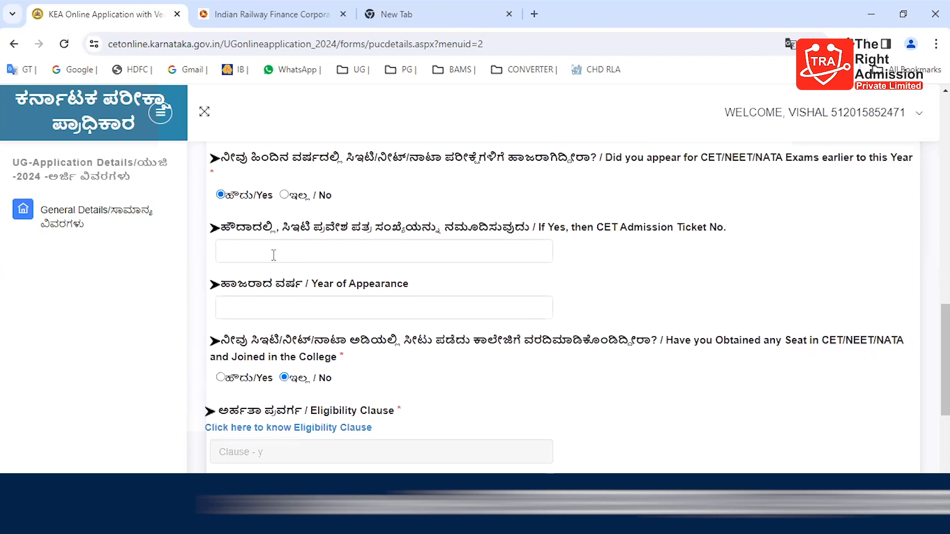
click(284, 196)
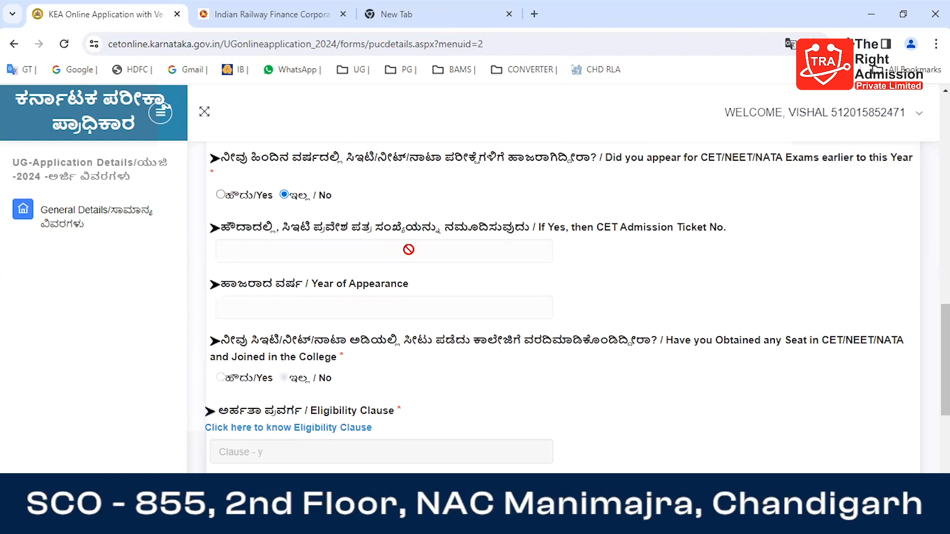
scroll(388, 271, down, 2)
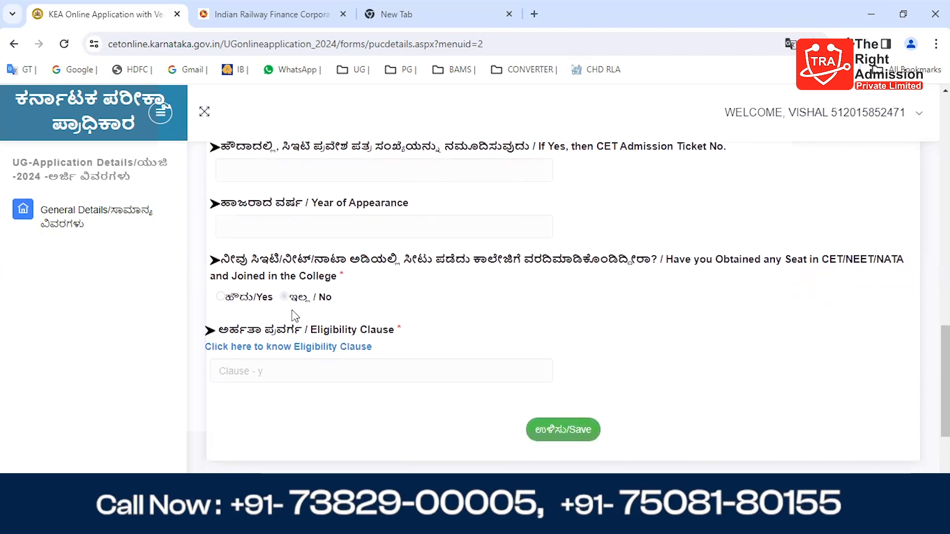
scroll(295, 317, down, 3)
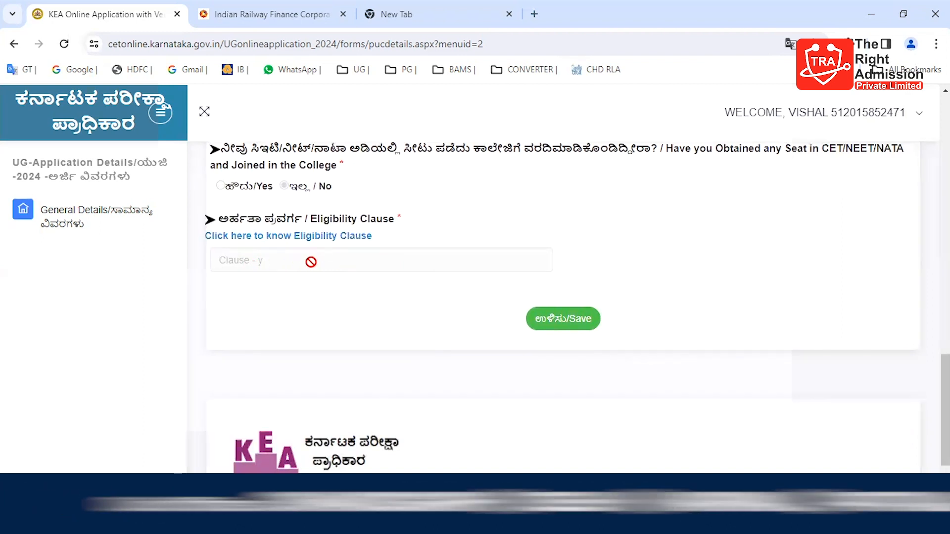
Step: Save the eligibility clause details, dismiss the message and continue to the reservation claims page
click(563, 327)
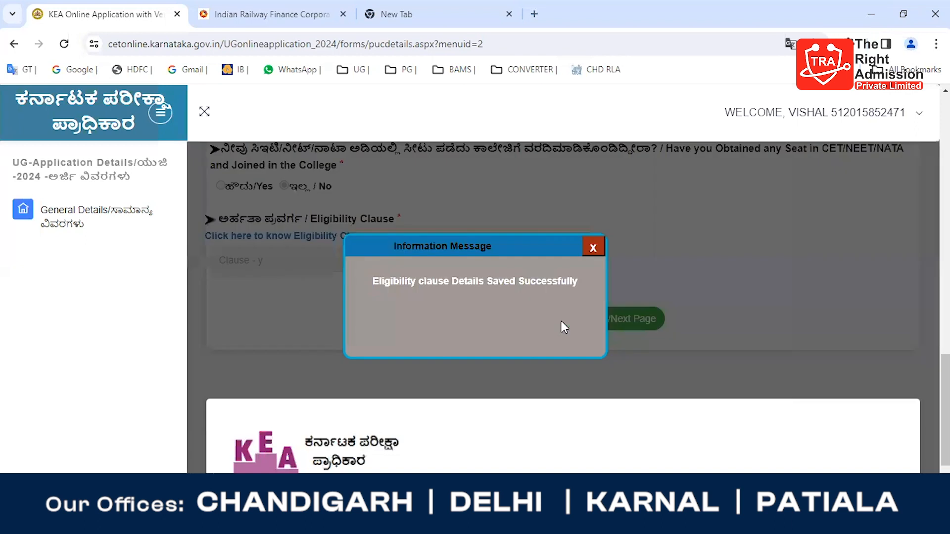
click(593, 247)
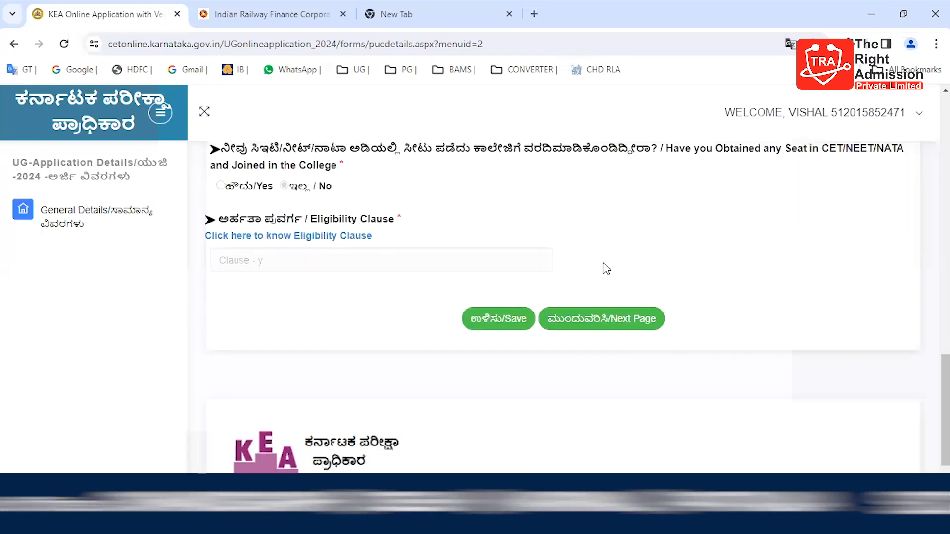
click(615, 319)
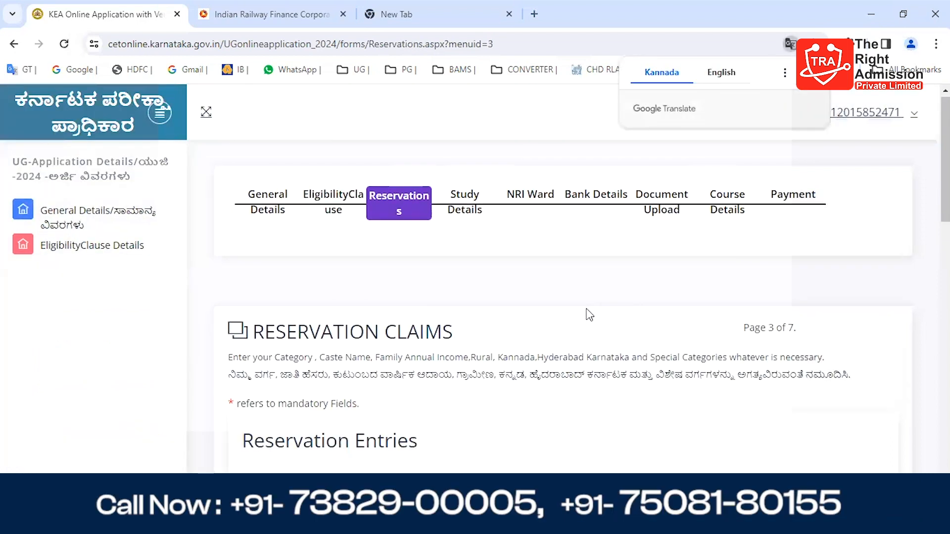
Step: Review the reservation entries, from category and income claims to Kalyana Karnataka, religious minority, St. Johns and special category claims
scroll(589, 314, down, 2)
scroll(589, 314, down, 3)
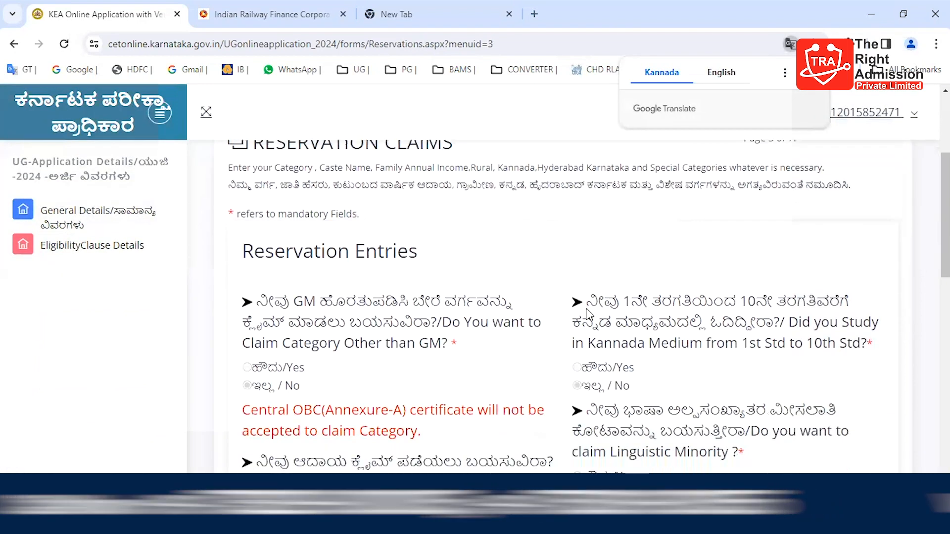
scroll(589, 314, down, 1)
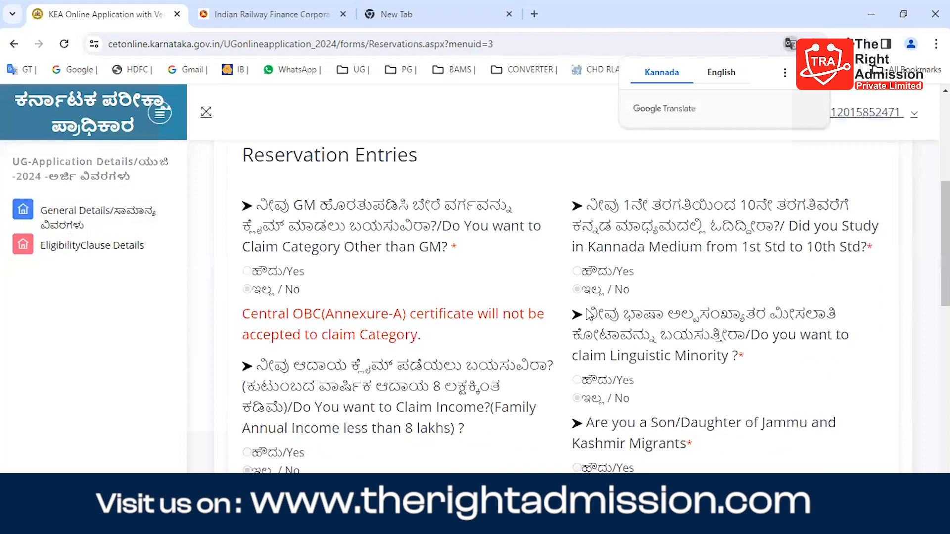
scroll(589, 314, down, 2)
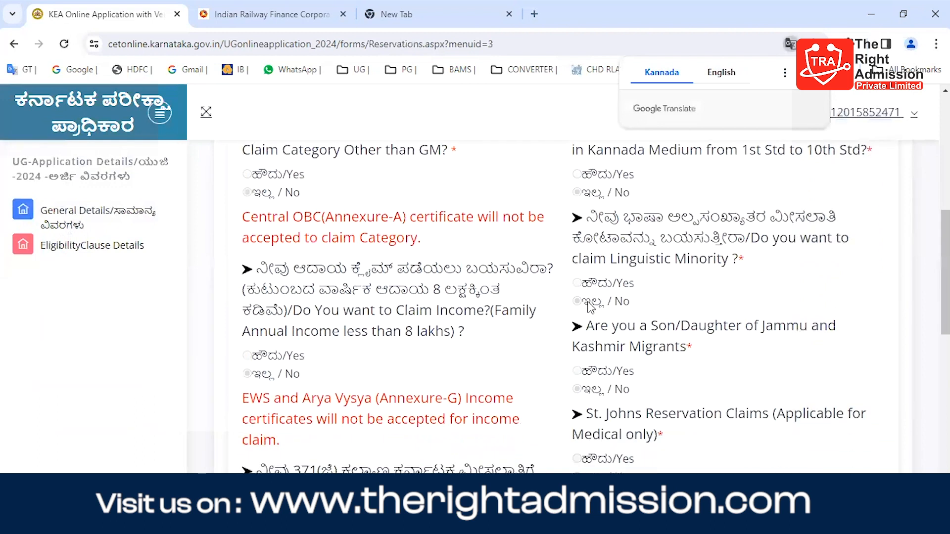
scroll(489, 322, down, 2)
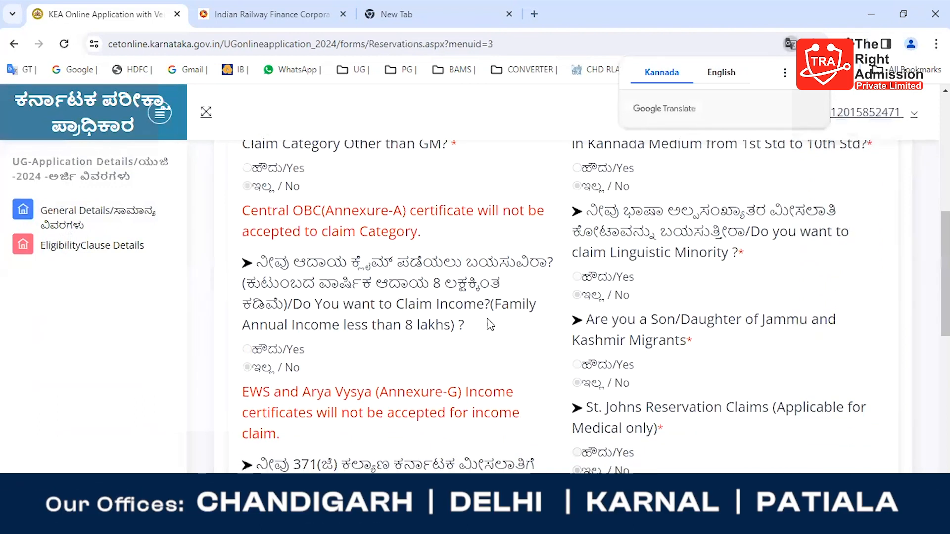
scroll(490, 325, down, 4)
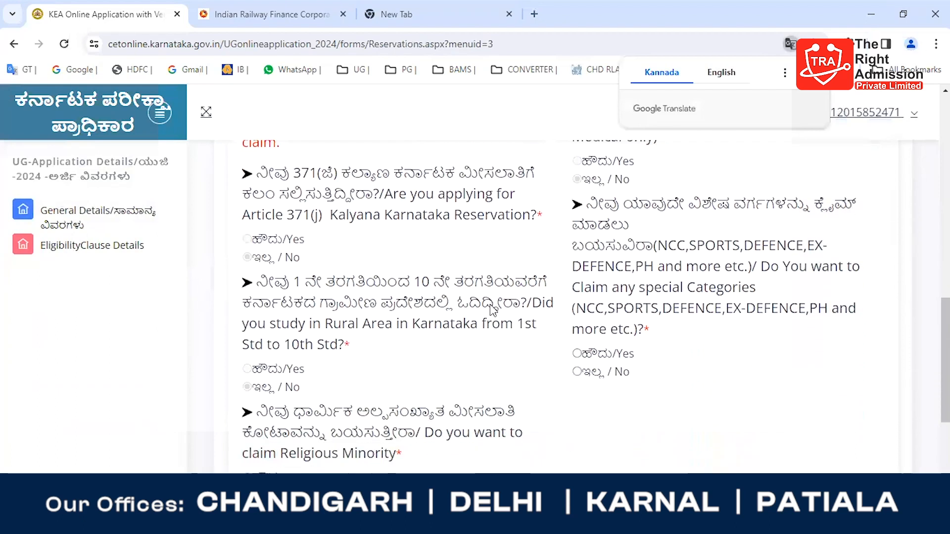
scroll(503, 246, down, 3)
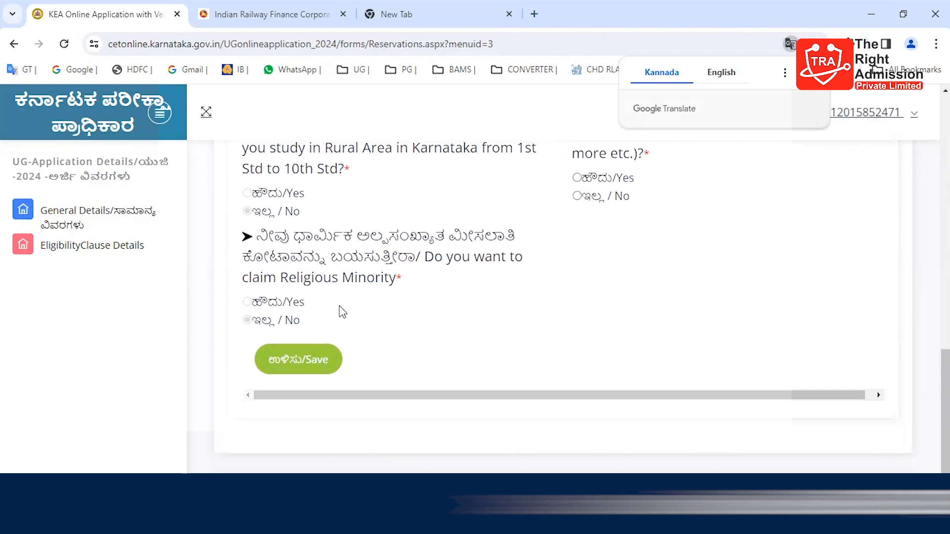
scroll(629, 210, up, 2)
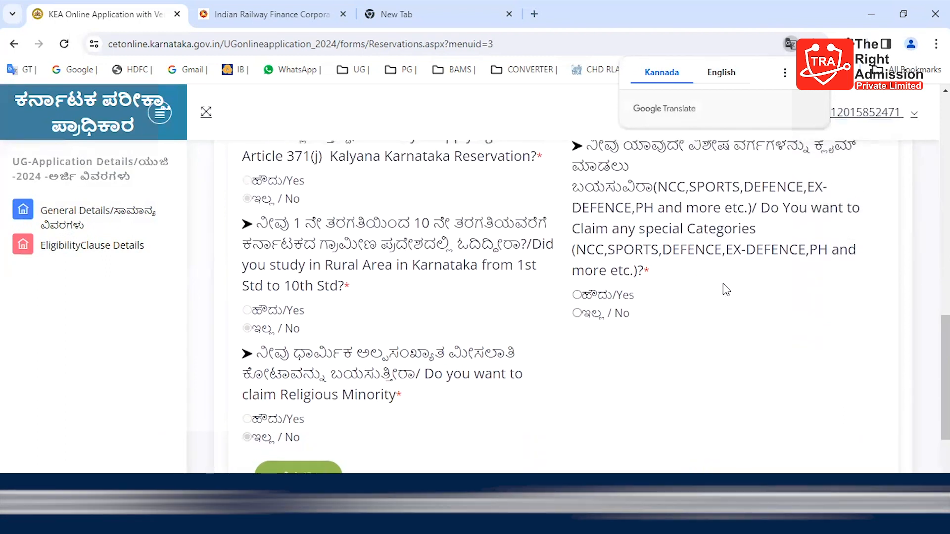
scroll(724, 289, up, 1)
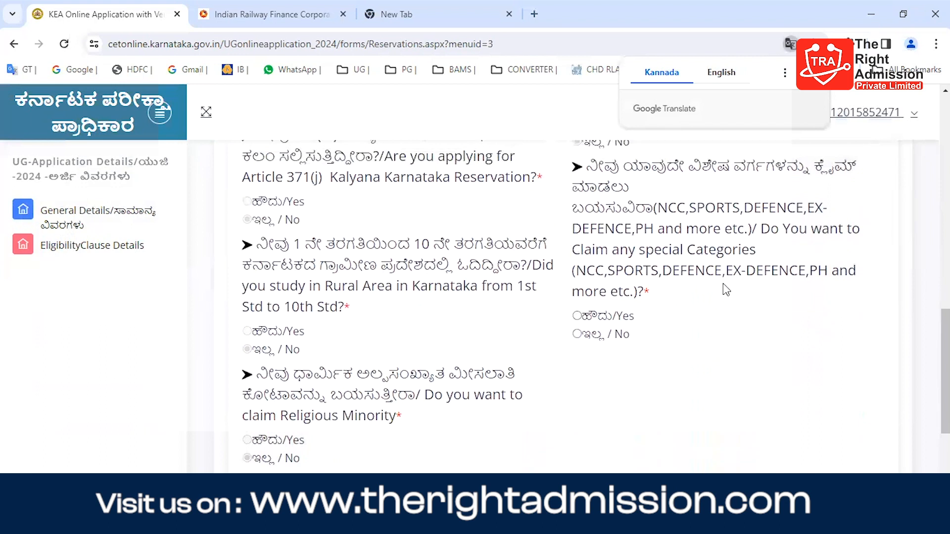
scroll(726, 290, up, 10)
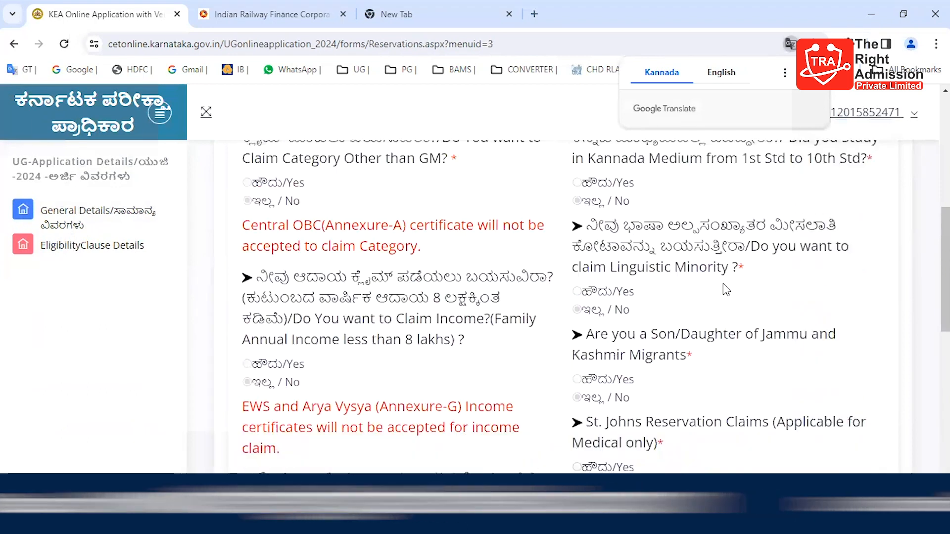
scroll(726, 289, down, 2)
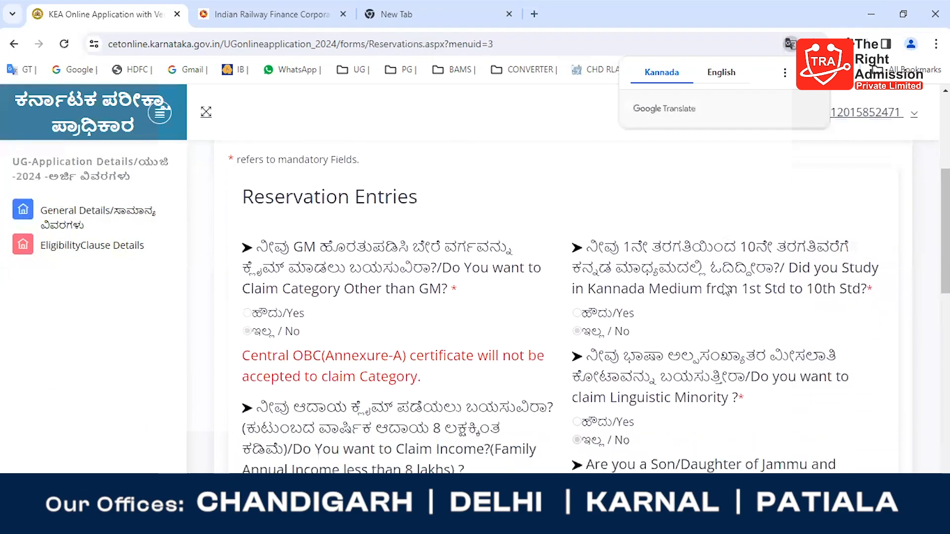
scroll(725, 290, down, 2)
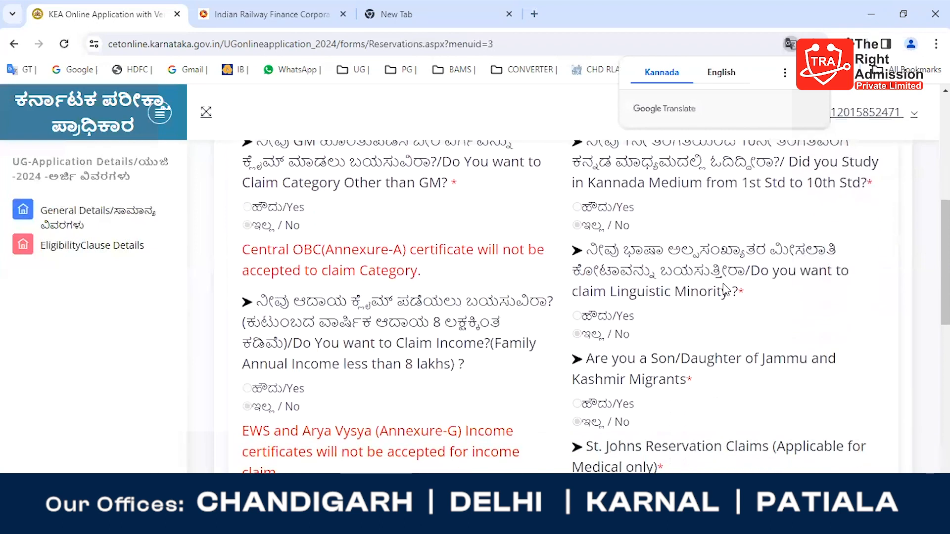
scroll(726, 290, down, 1)
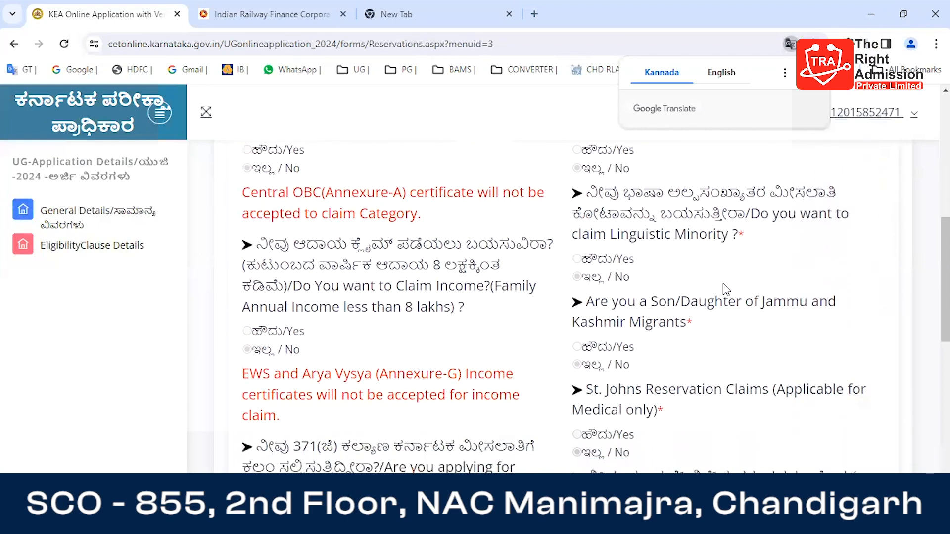
scroll(726, 290, down, 1)
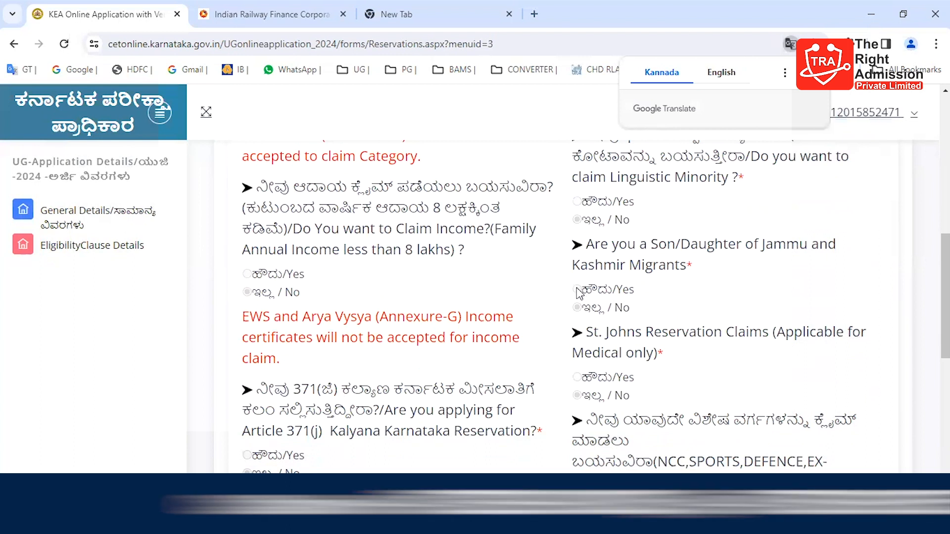
scroll(653, 330, down, 2)
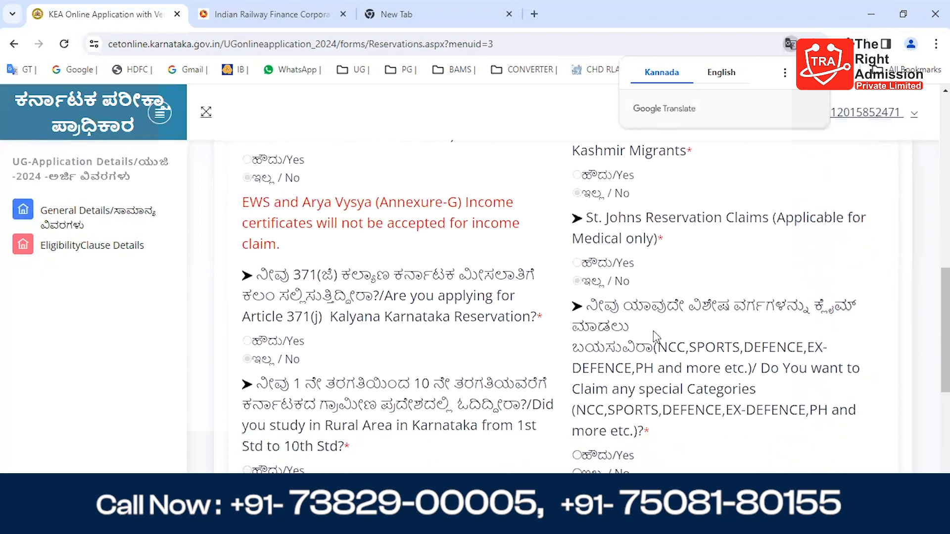
Step: Answer No to claiming any special categories, save the reservation claims and close the message to continue to the study details
scroll(653, 331, down, 3)
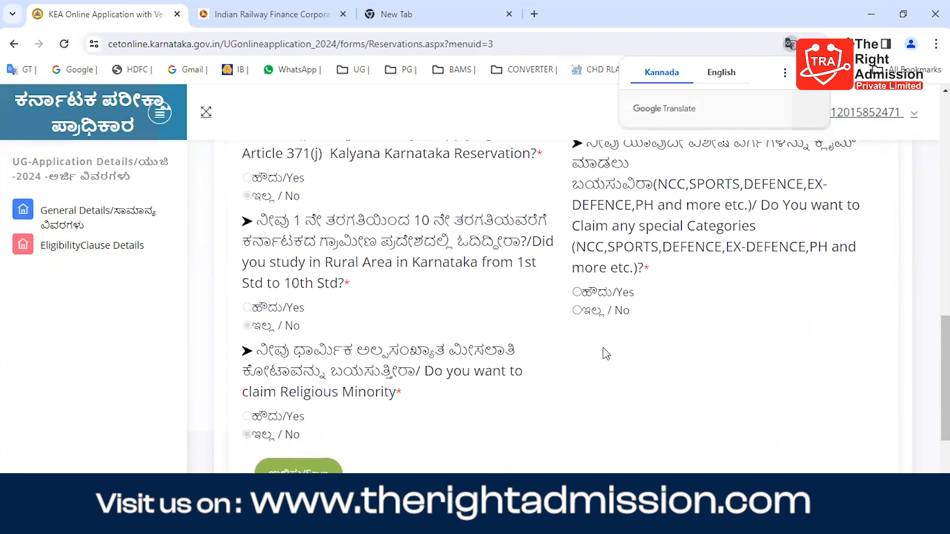
click(577, 310)
scroll(522, 372, down, 1)
scroll(522, 372, down, 2)
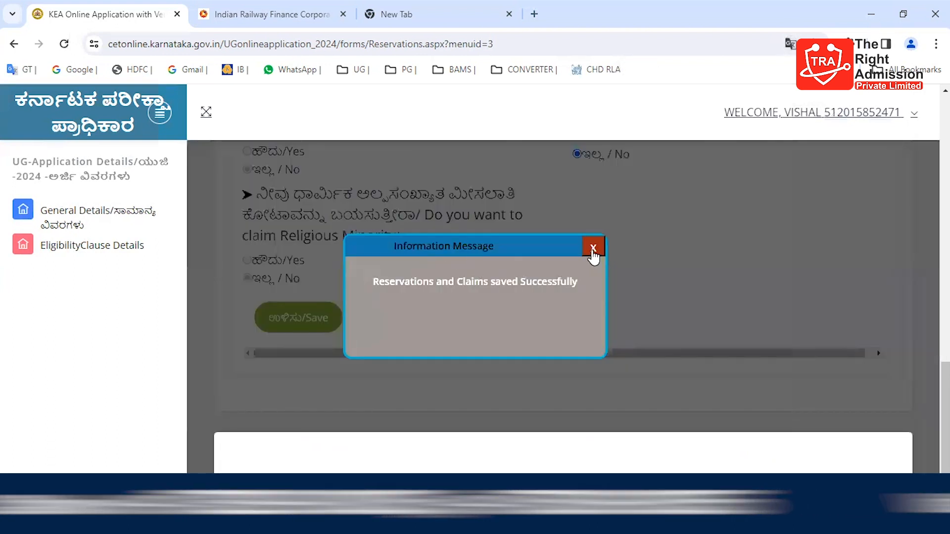
click(594, 249)
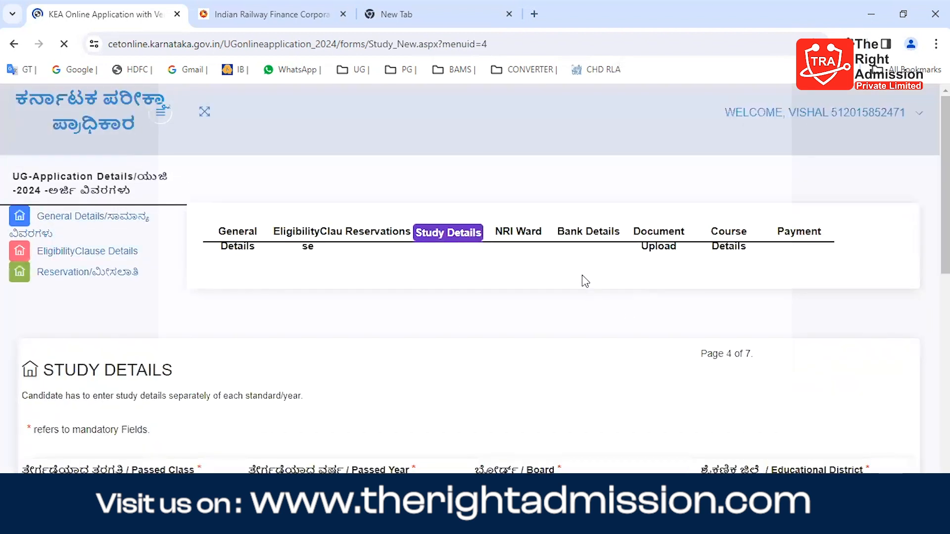
Step: Set the passed class to 1 and the passed year to 2009 in the study details
scroll(598, 234, down, 3)
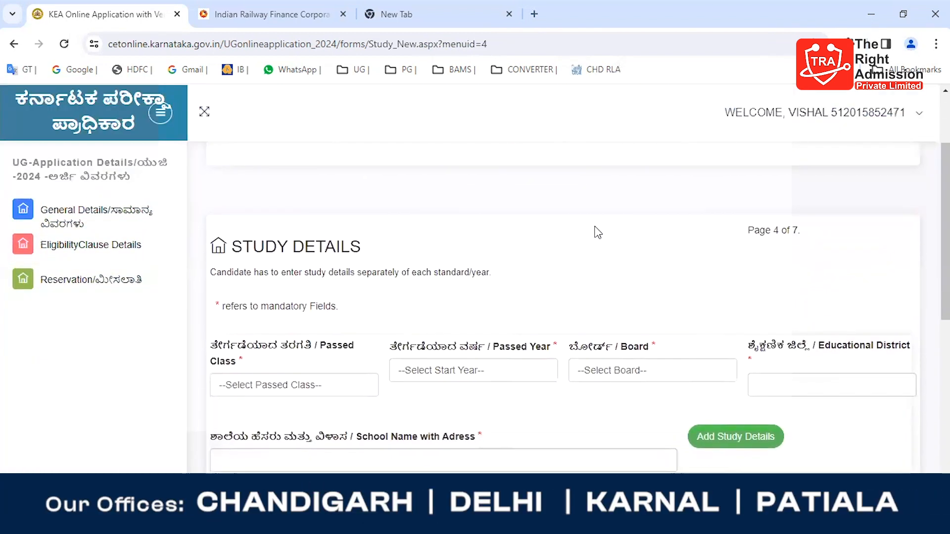
scroll(596, 232, down, 2)
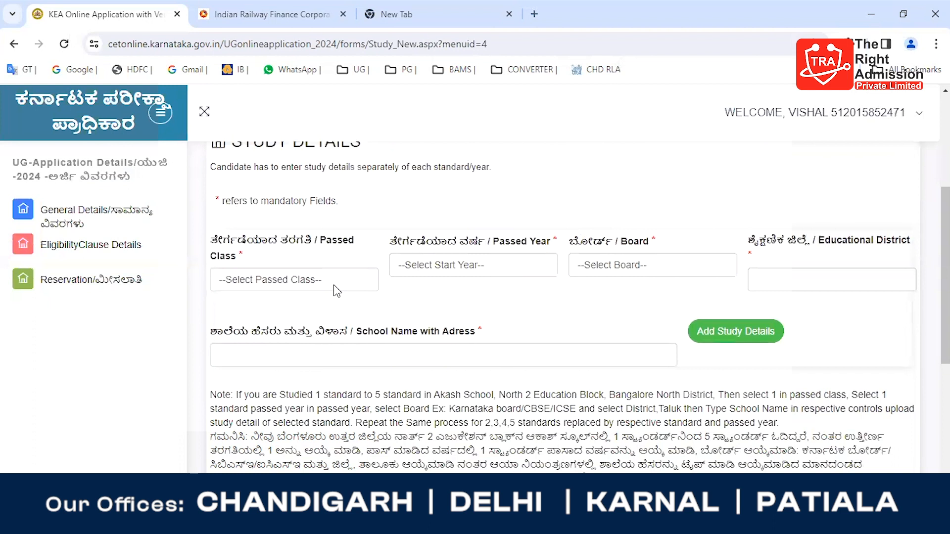
click(334, 284)
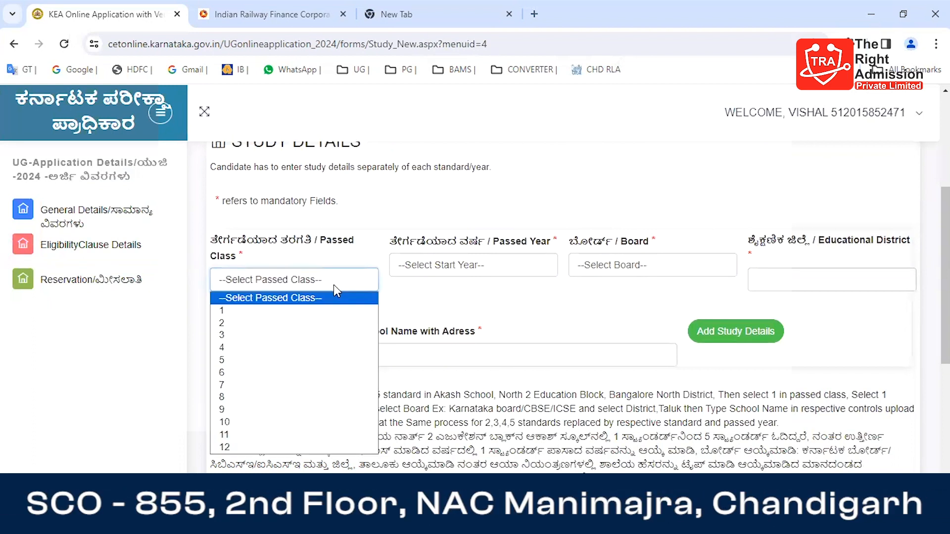
click(334, 284)
click(320, 283)
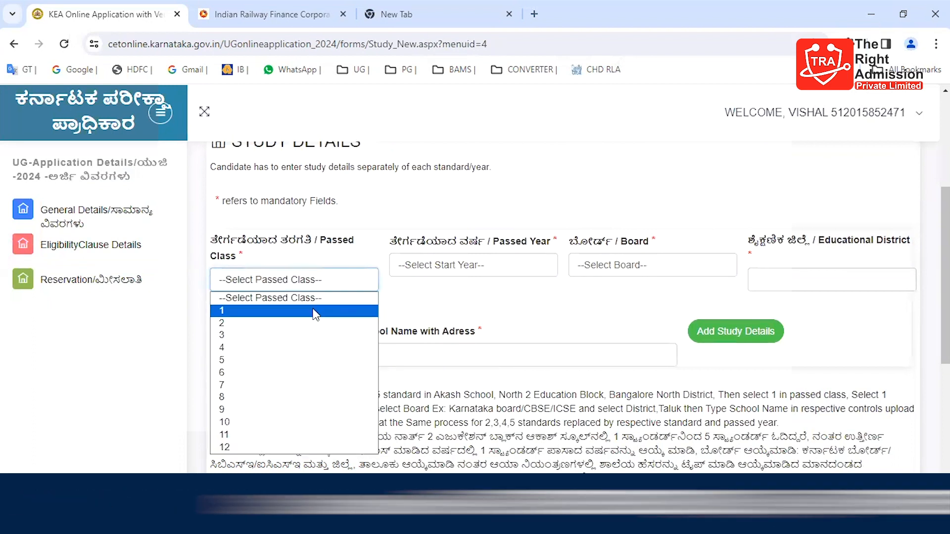
click(315, 312)
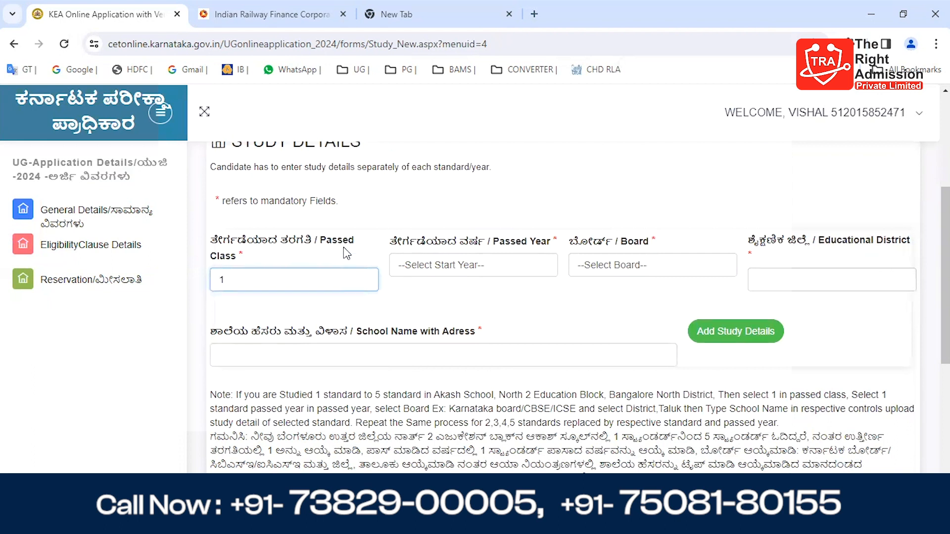
scroll(440, 188, up, 2)
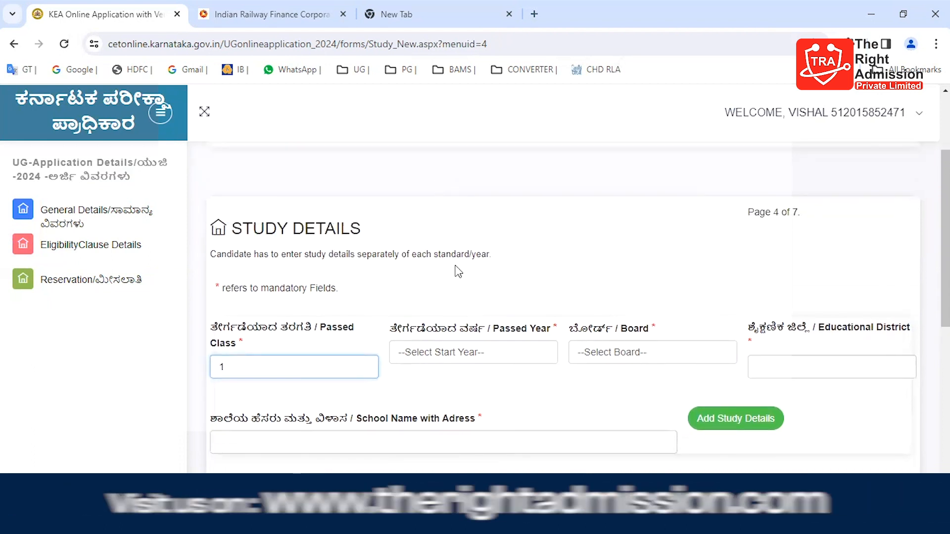
scroll(459, 271, down, 1)
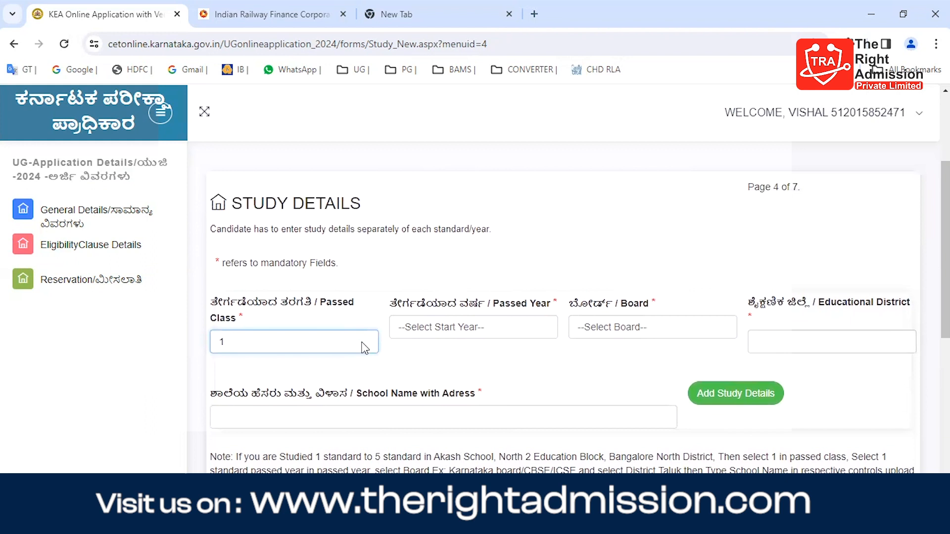
click(447, 325)
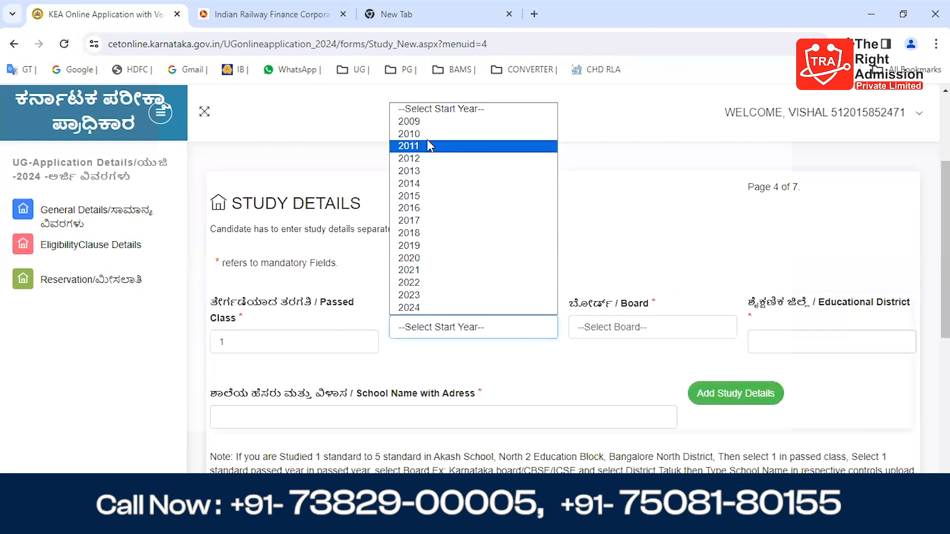
click(438, 122)
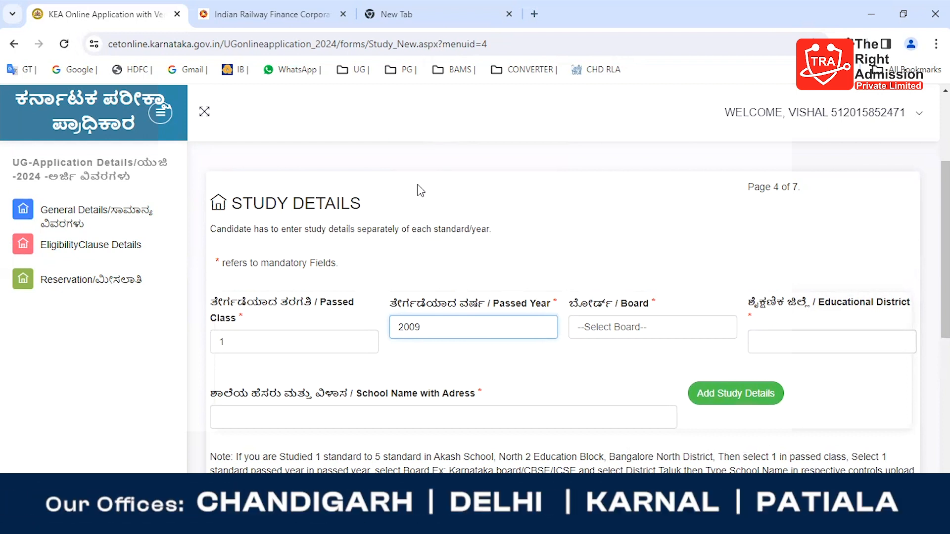
Step: Set the class 1 board to CBSE Outside Karnataka and the educational district to Outside Karnataka
click(590, 329)
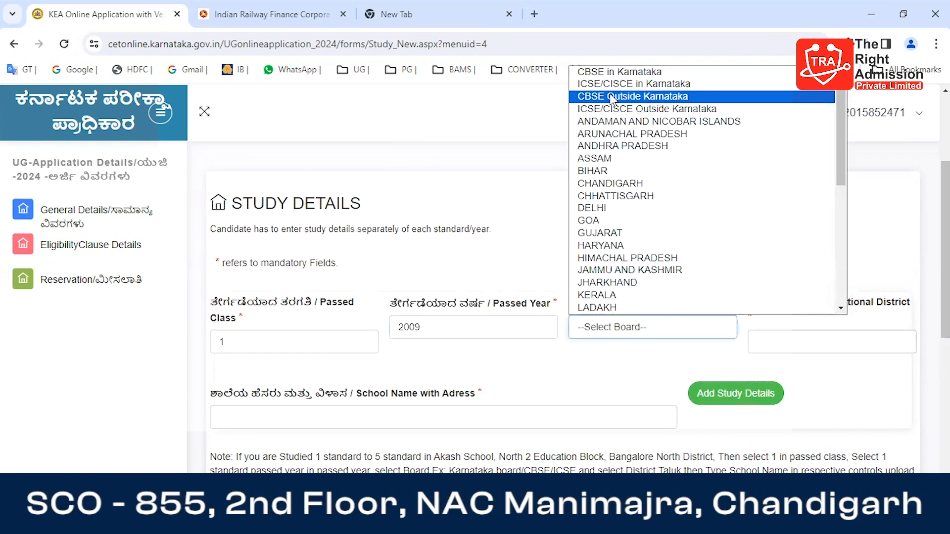
click(612, 97)
click(790, 345)
click(795, 373)
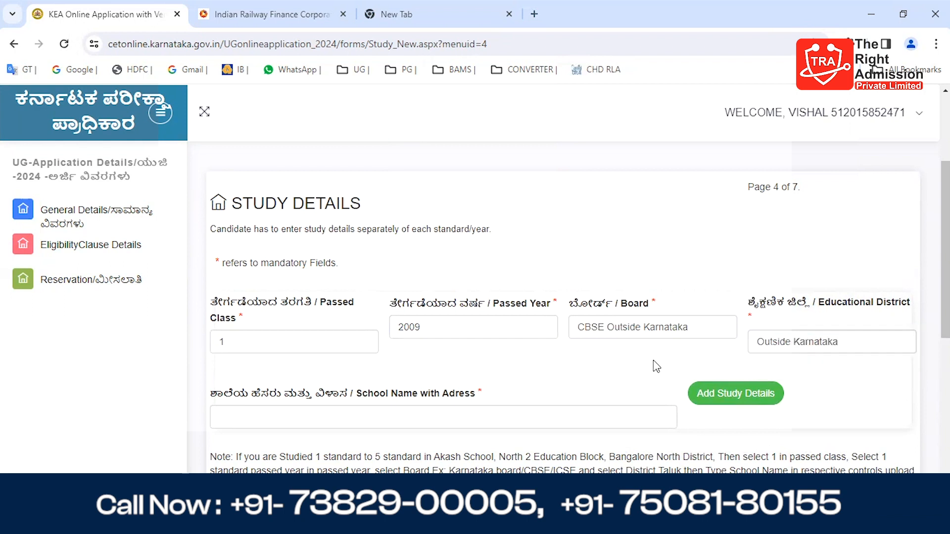
Step: Try to add the class 1 study details with the school name and address left blank, and return to the entry fields
scroll(656, 366, down, 1)
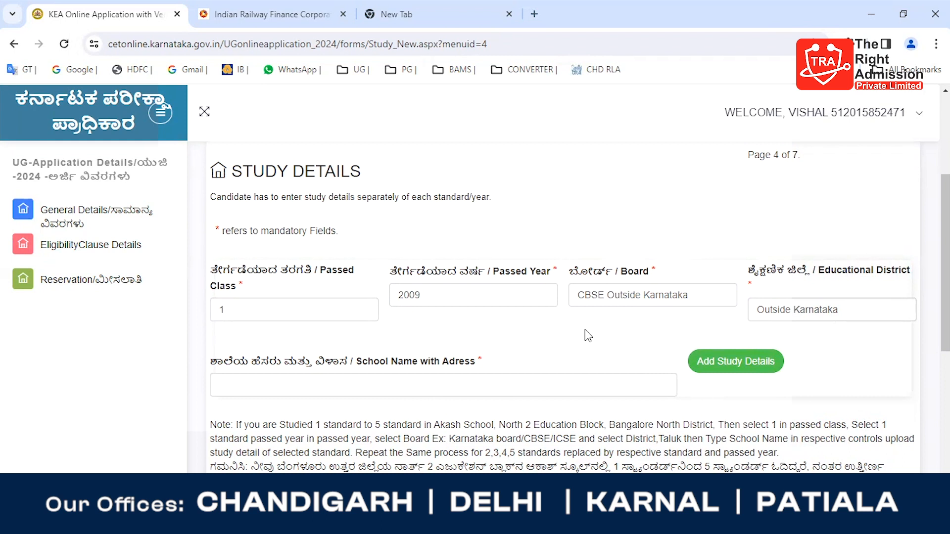
click(734, 362)
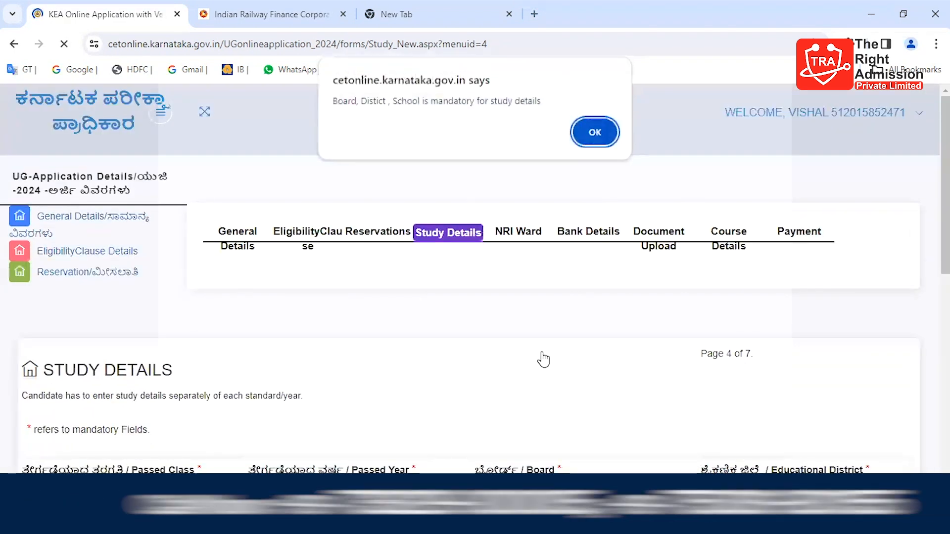
click(603, 130)
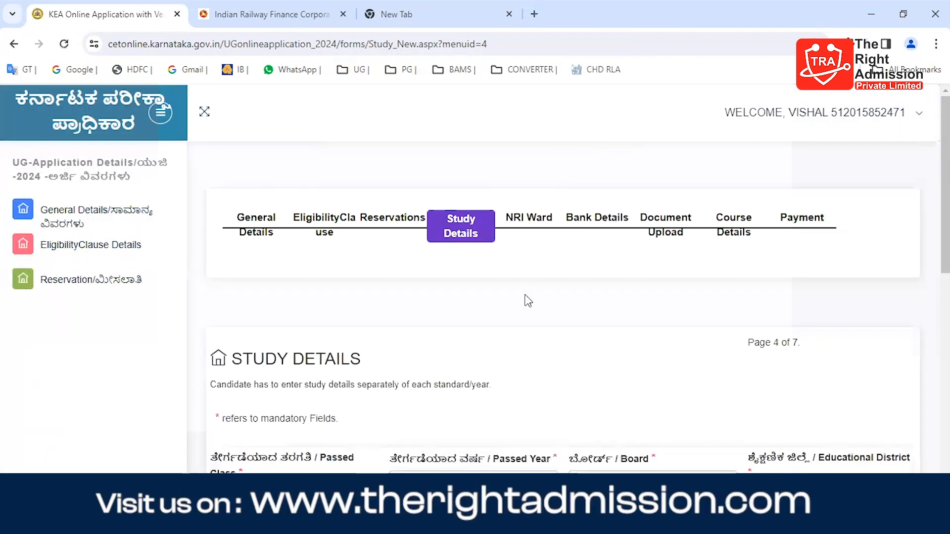
scroll(526, 297, down, 1)
scroll(527, 298, down, 3)
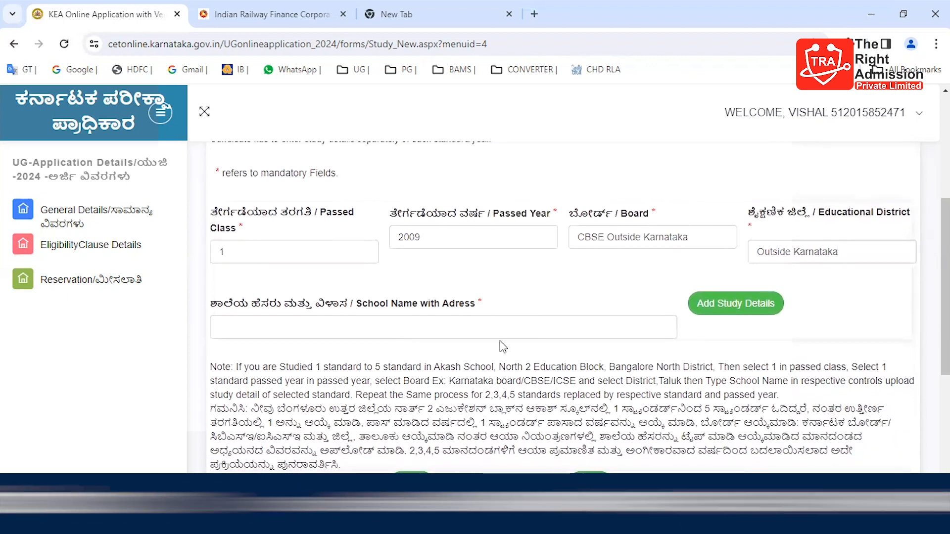
Step: Fill in the school name and address as St. Mary's Convent school and add the class 1 study details
click(480, 328)
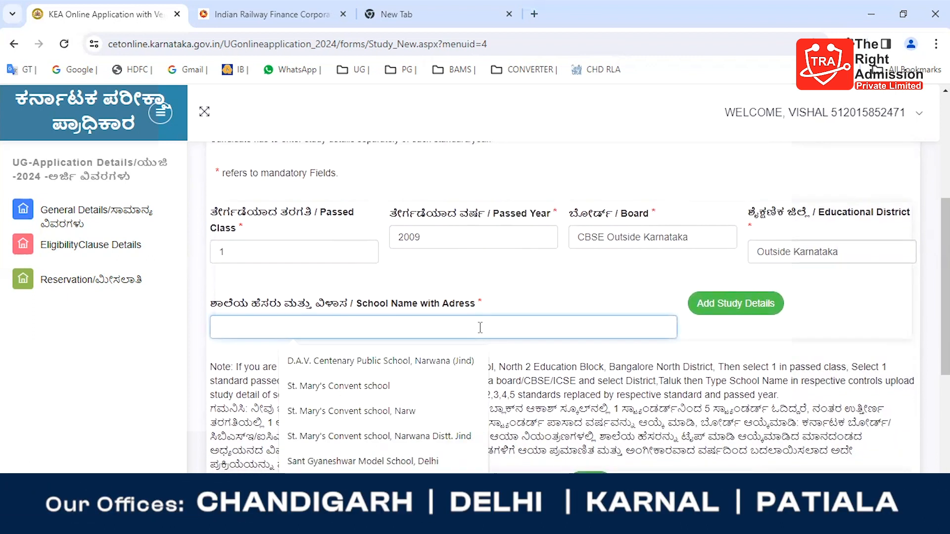
click(347, 386)
click(747, 310)
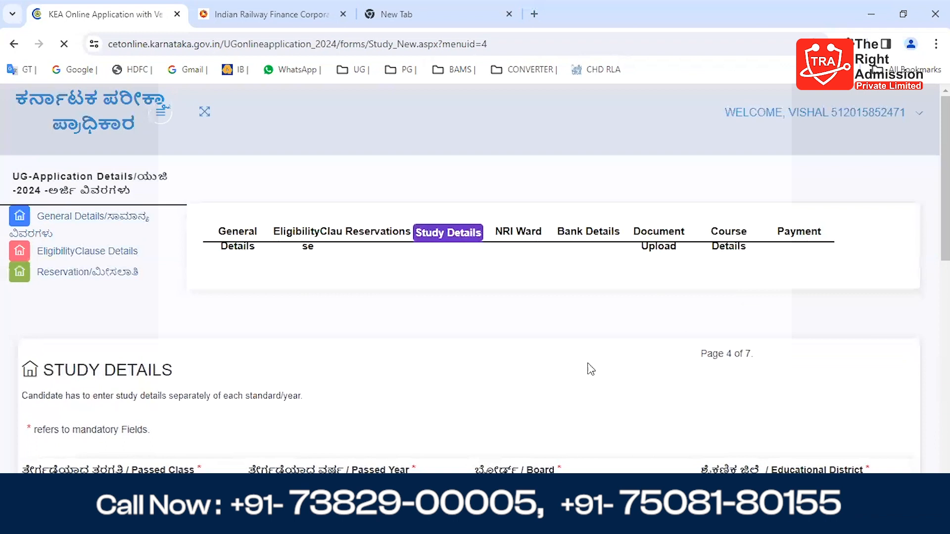
scroll(533, 303, down, 10)
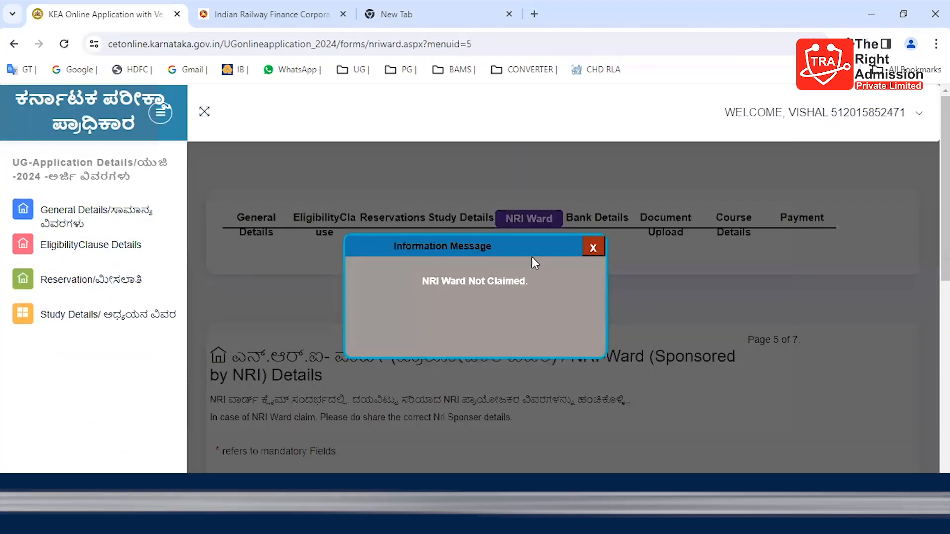
Step: Close the NRI Ward message and continue to the bank details, leaving the NRI guardian fields blank
click(592, 248)
scroll(545, 333, down, 5)
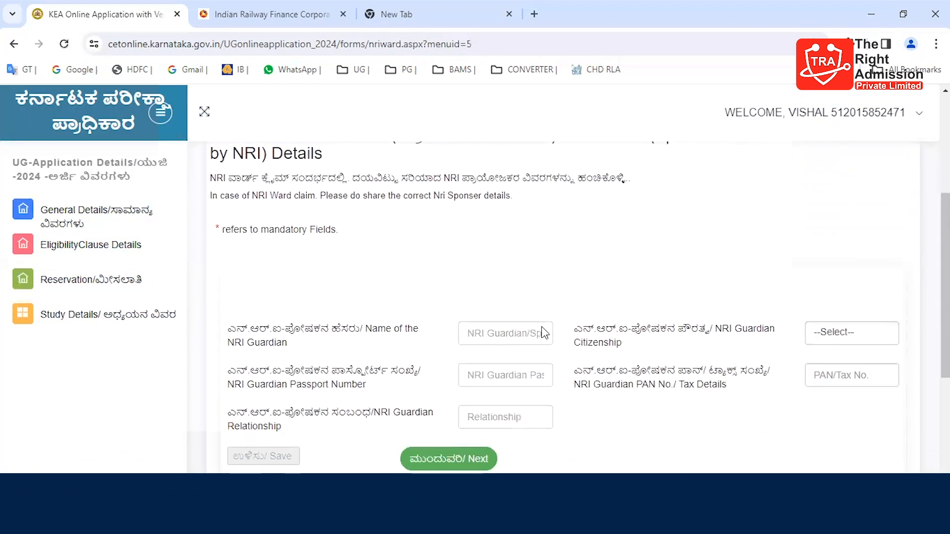
scroll(543, 327, down, 3)
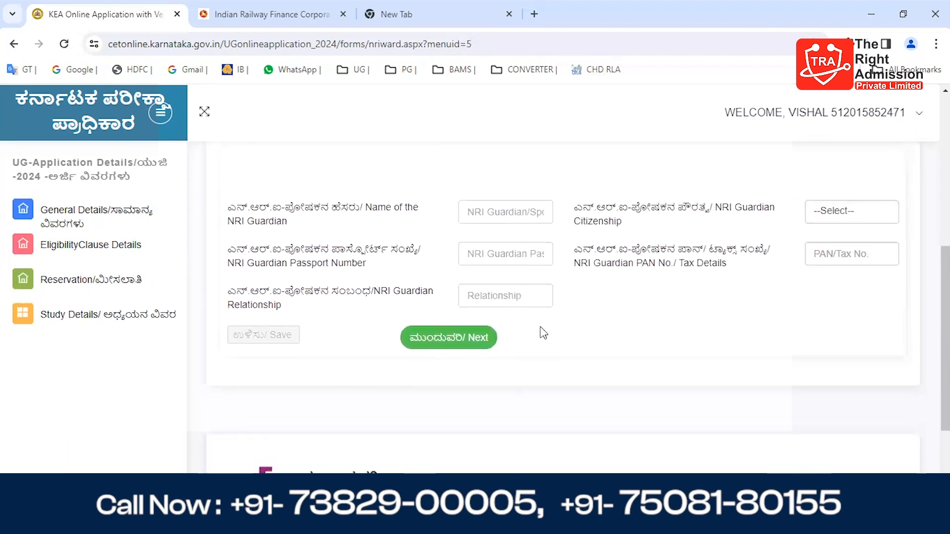
click(462, 336)
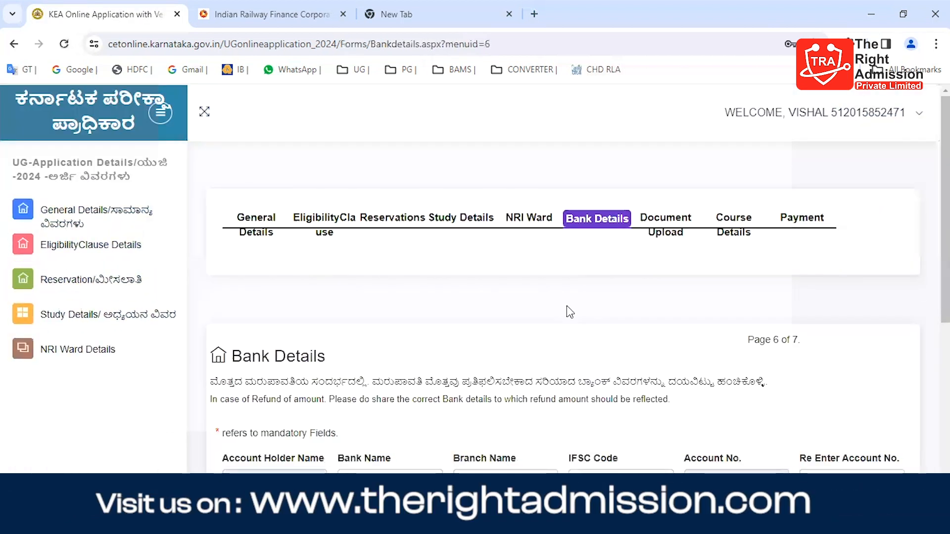
Step: Set the bank name to STATE BANK OF INDIA, the branch to NARWANA and the IFSC code to SBIN0050306
scroll(569, 311, down, 3)
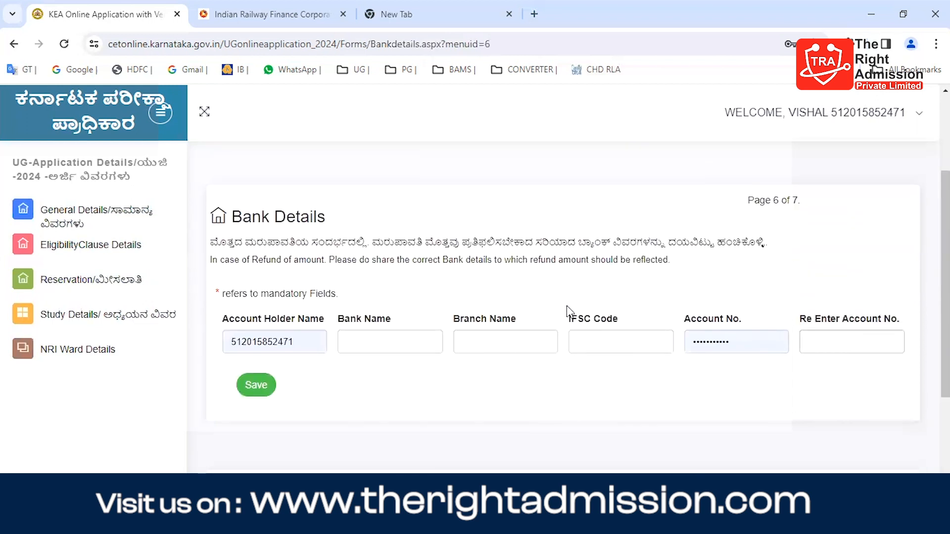
click(399, 343)
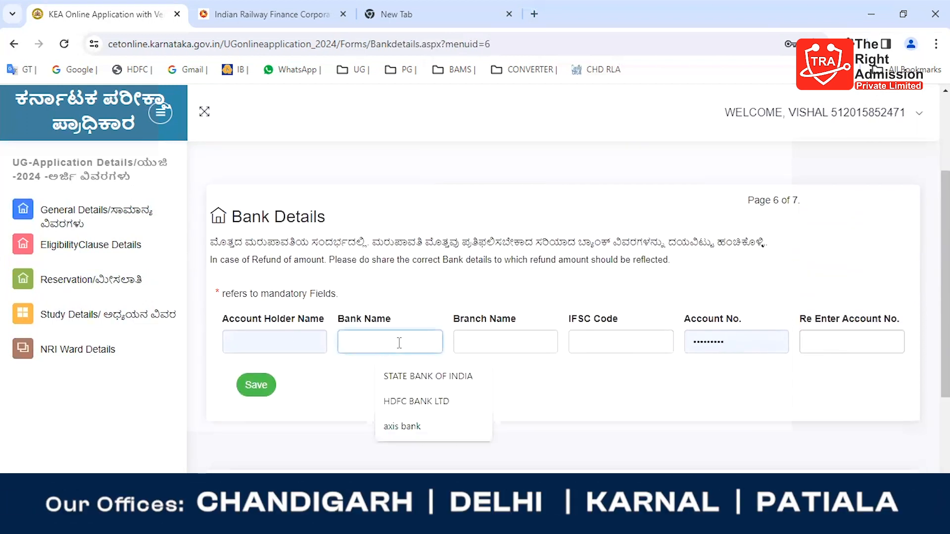
click(395, 382)
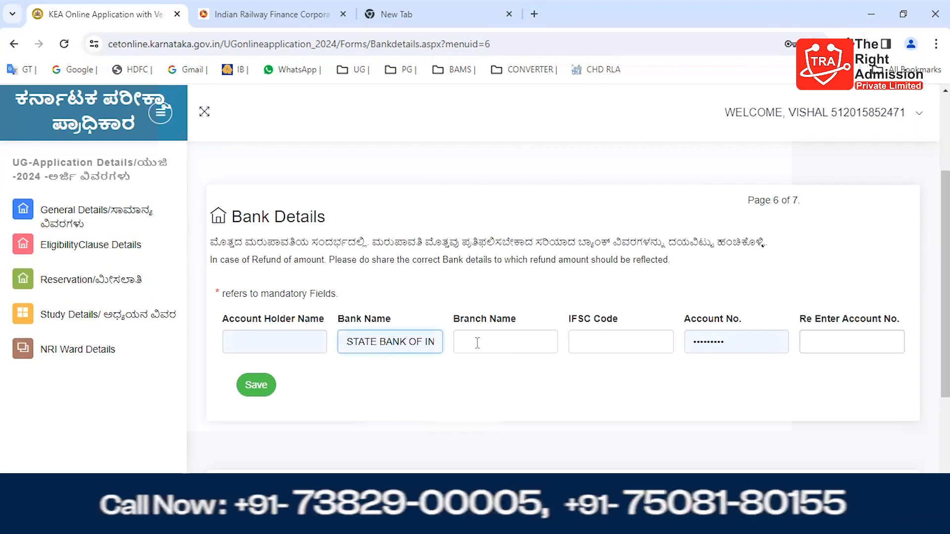
click(477, 343)
click(507, 395)
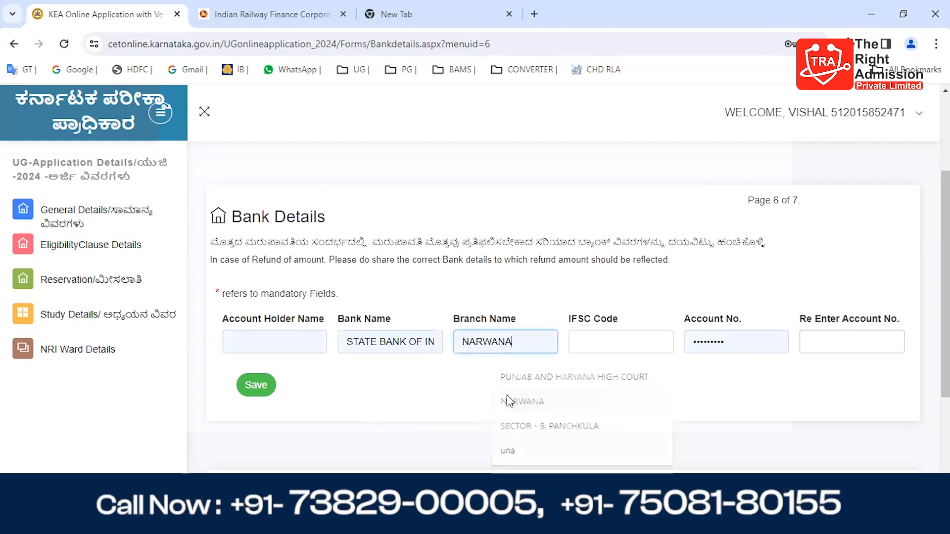
click(596, 351)
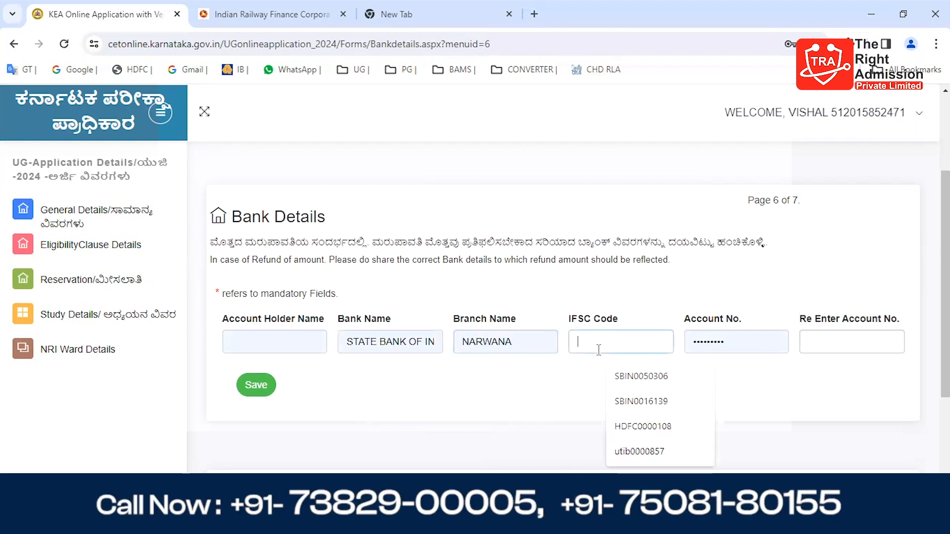
click(617, 377)
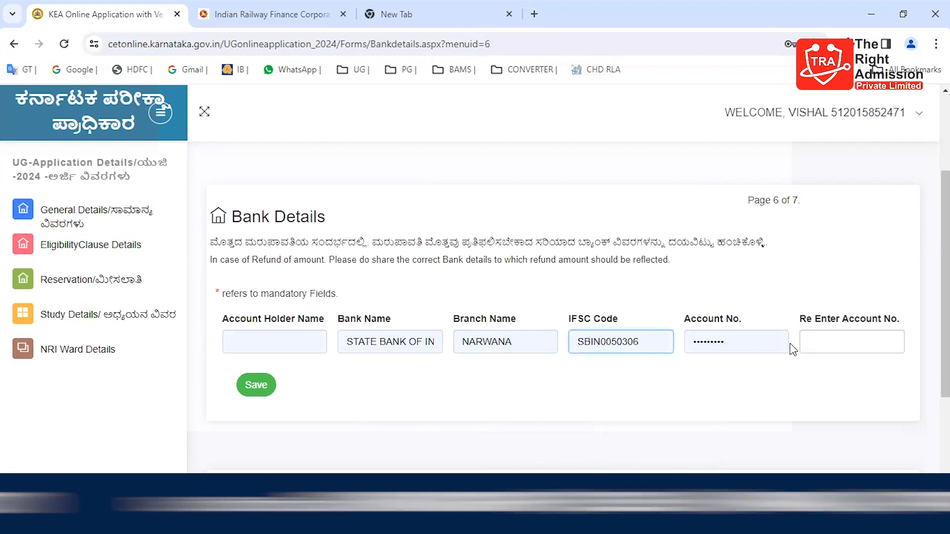
Step: Enter the bank account number in both account number fields and try to save with the account holder name blank
click(753, 340)
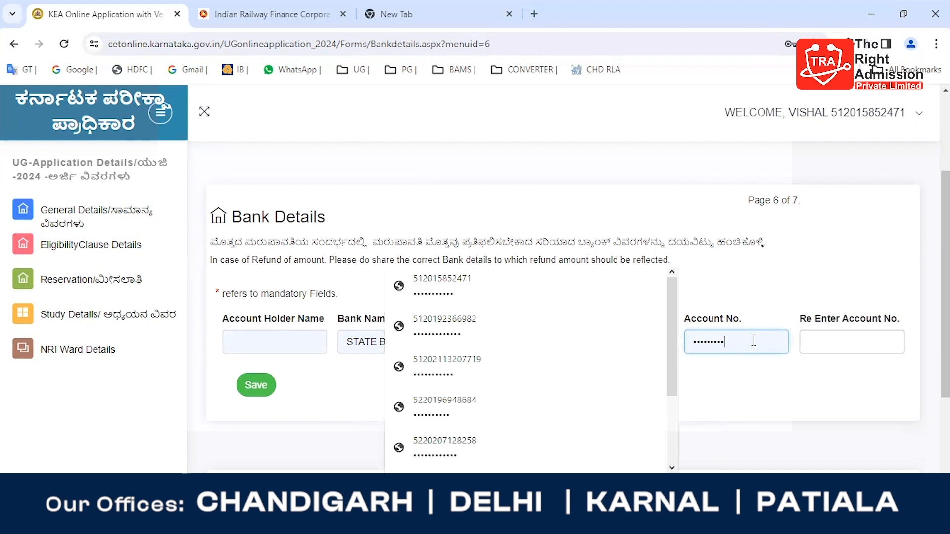
key(BackSpace)
key(BackSpace)
key(BackSpace)
key(BackSpace)
key(BackSpace)
key(BackSpace)
key(BackSpace)
key(BackSpace)
key(BackSpace)
key(BackSpace)
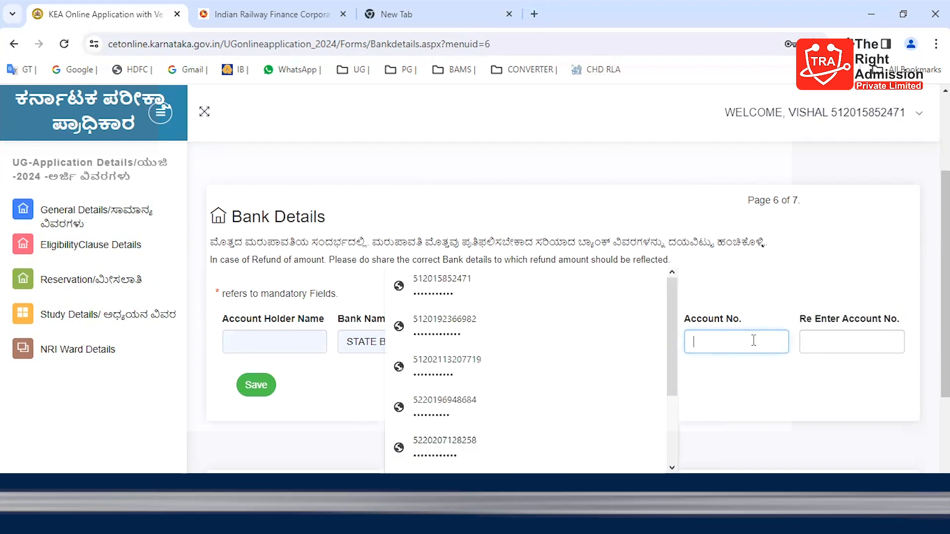
text(•••••••••••)
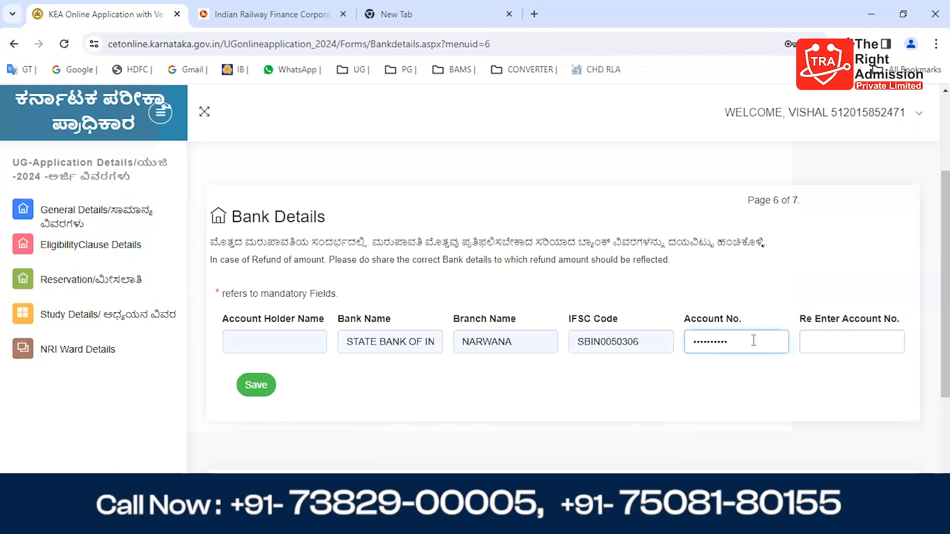
click(822, 350)
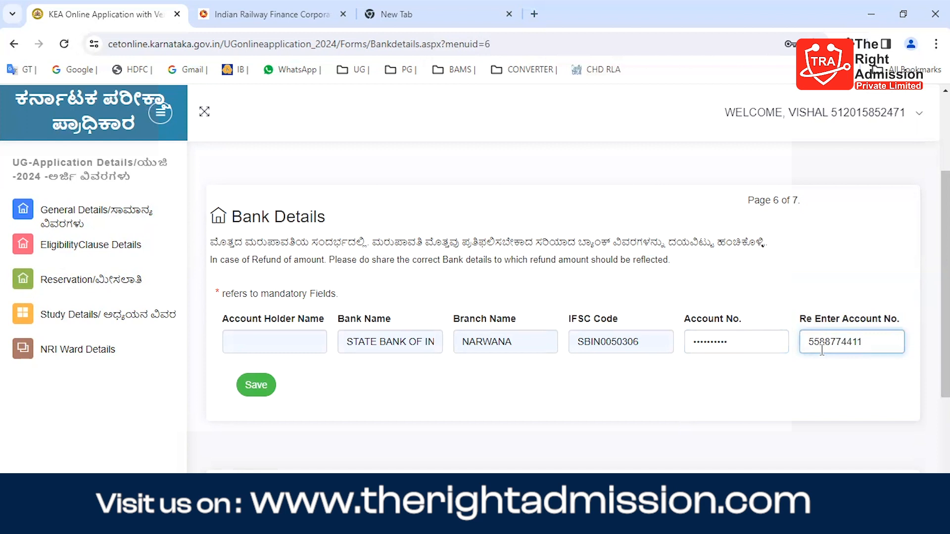
click(256, 386)
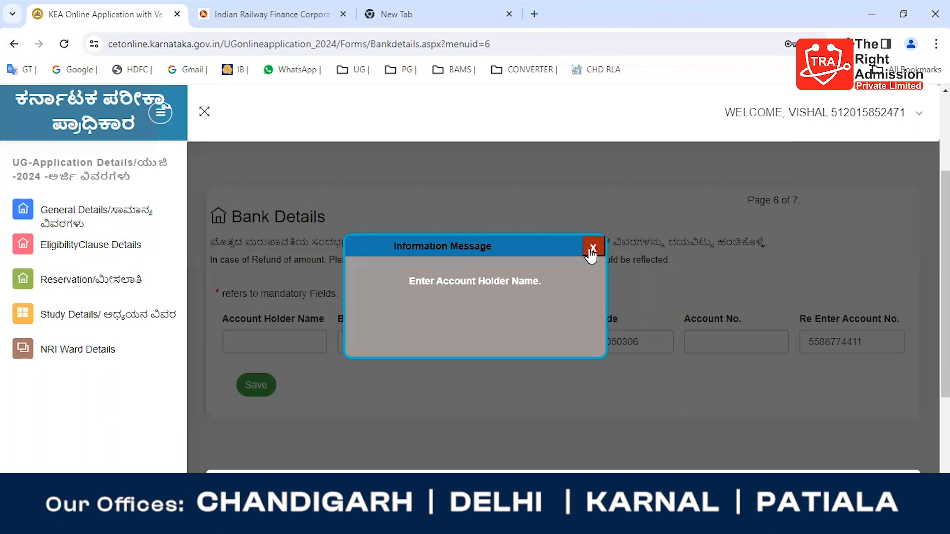
click(592, 249)
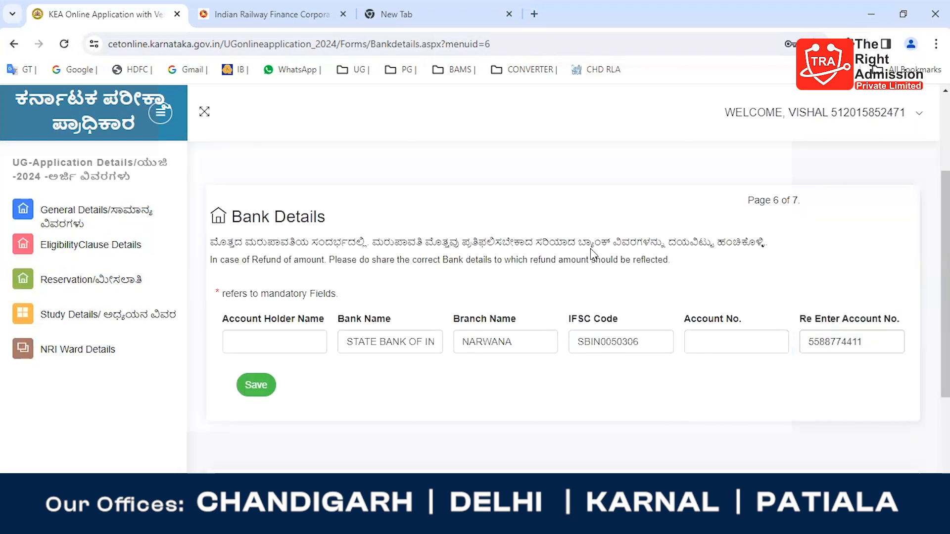
Step: Fill in the account holder's name, save the bank details and close the message
click(277, 349)
text(V)
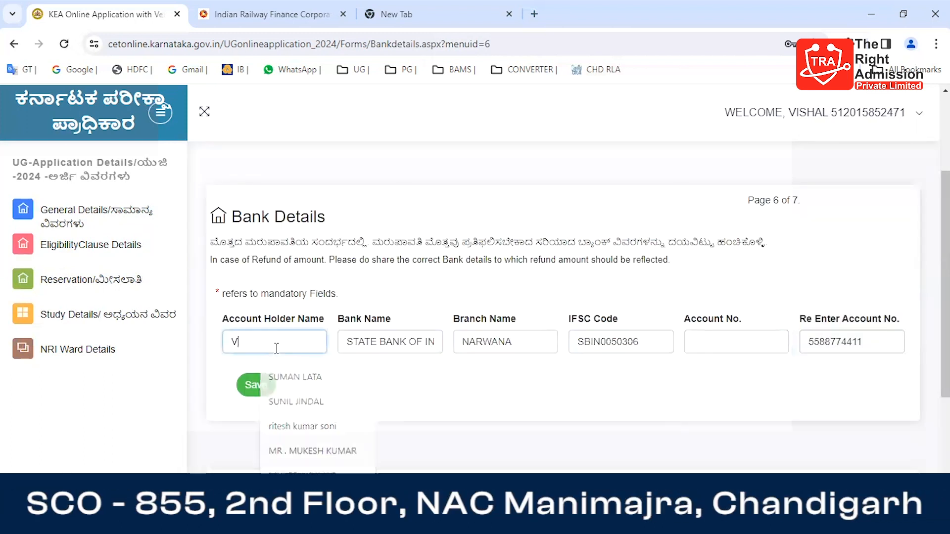
text(ISHAL)
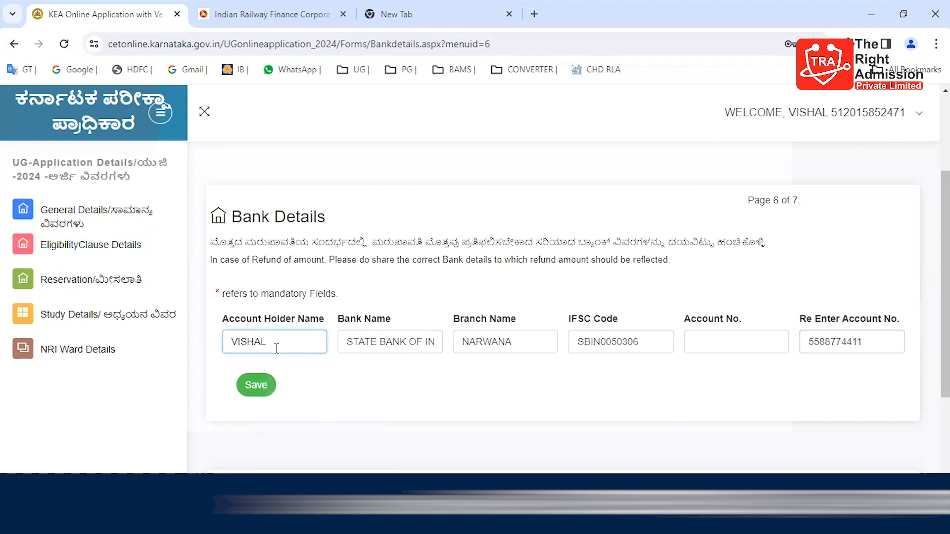
click(251, 388)
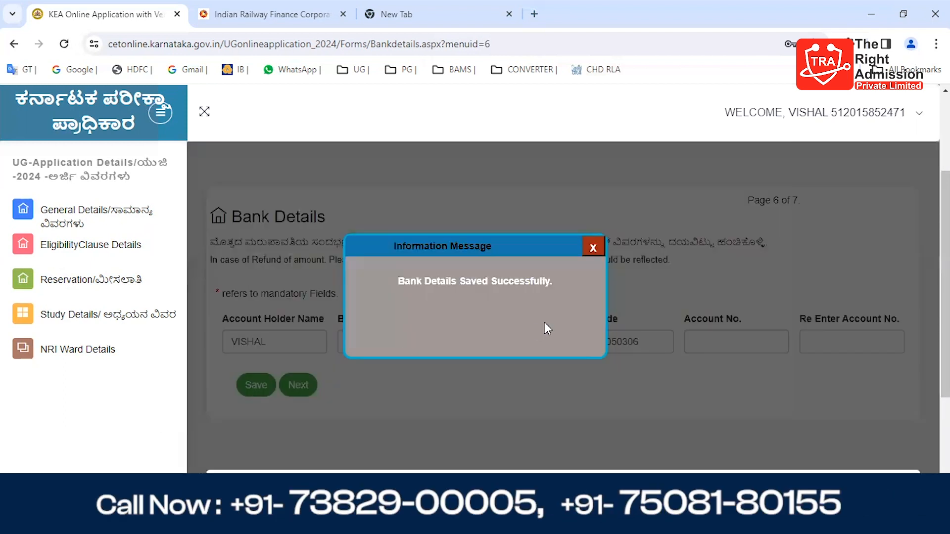
click(593, 249)
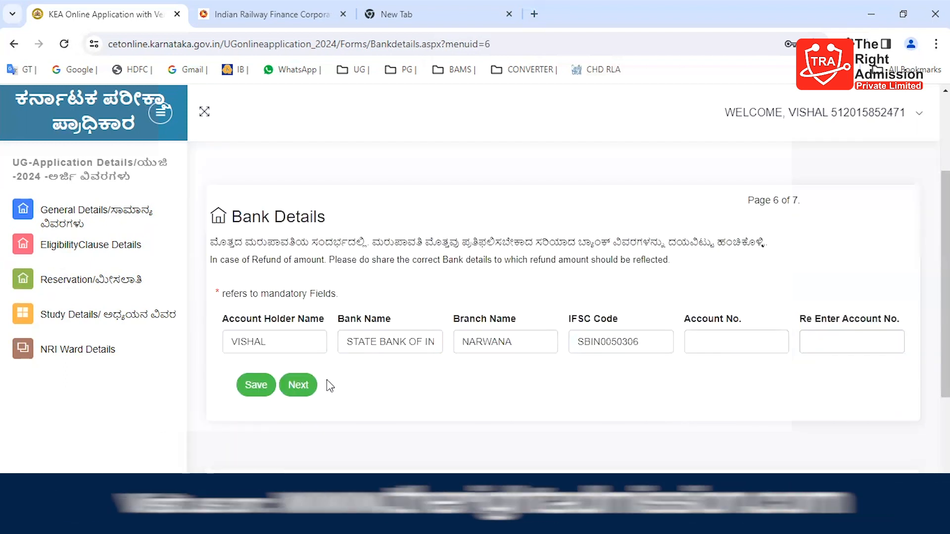
Step: Continue to the Documents Upload page and look over its upload form
click(297, 386)
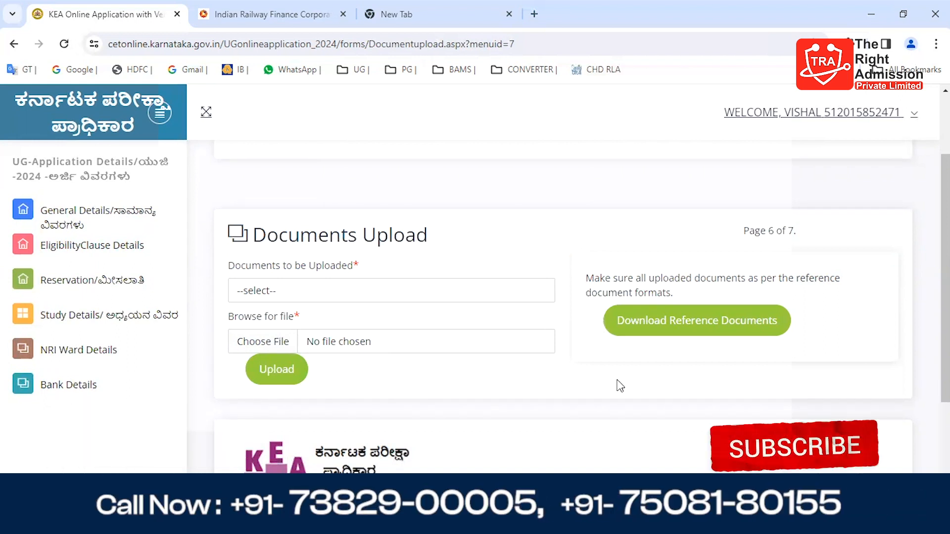
scroll(617, 385, down, 2)
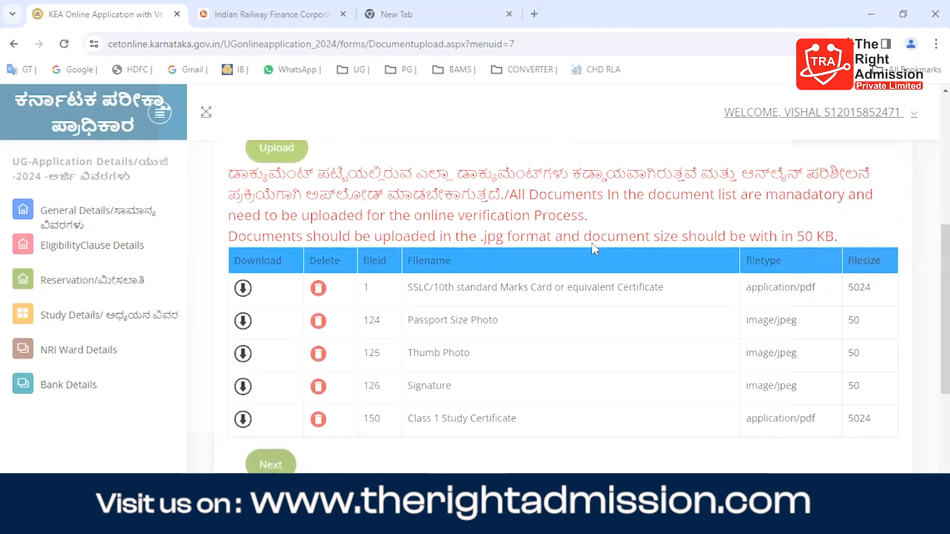
scroll(311, 377, down, 4)
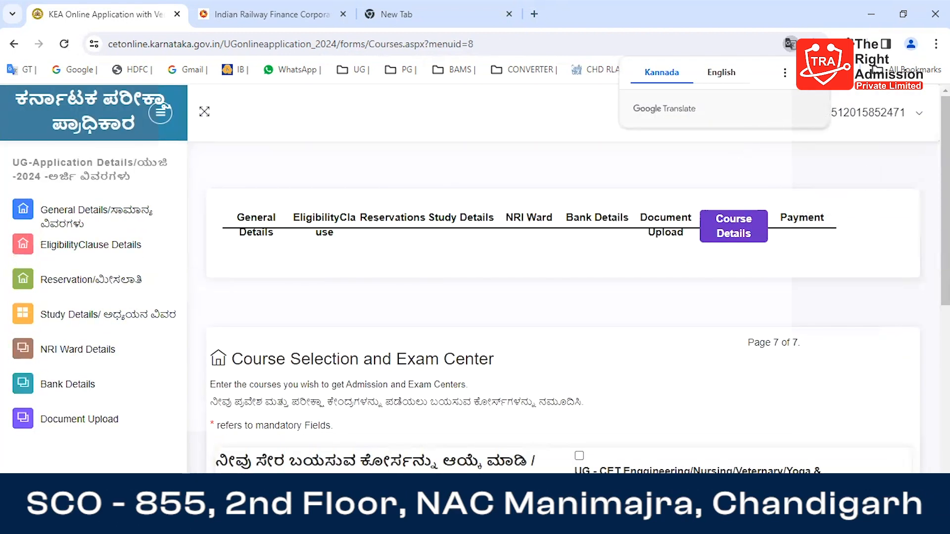
Step: Select the UG- Medical/Dental & Ayush (UG NEET) course for admission and apply for it
click(544, 415)
scroll(544, 416, down, 3)
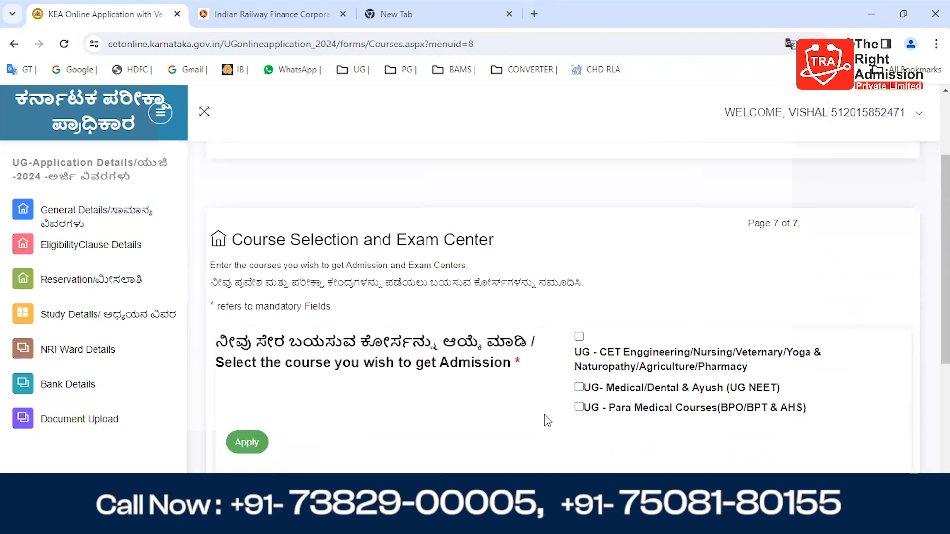
click(579, 387)
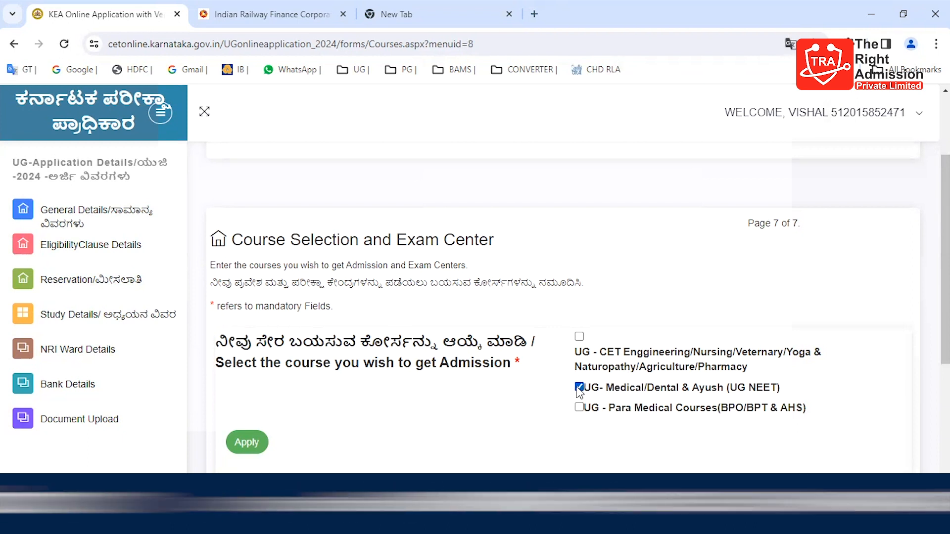
click(247, 443)
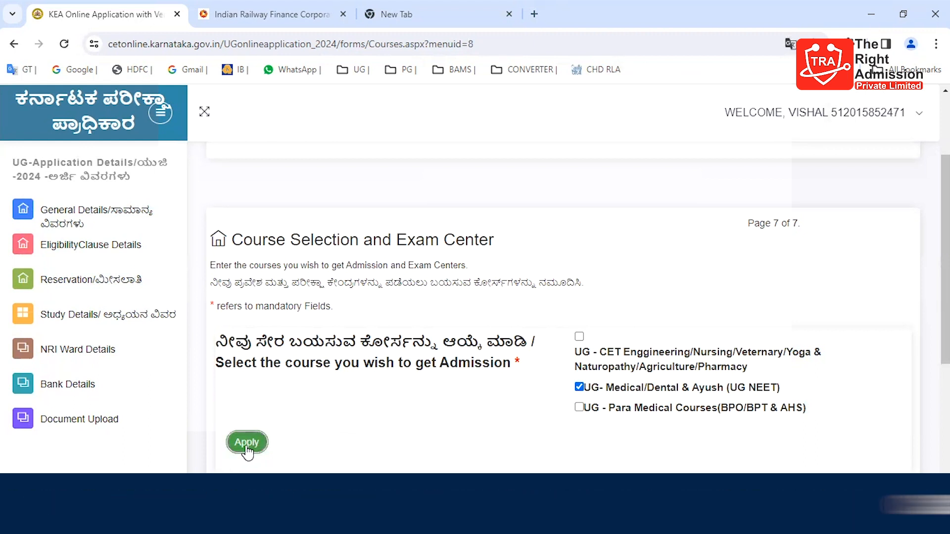
scroll(428, 357, down, 2)
scroll(428, 357, down, 1)
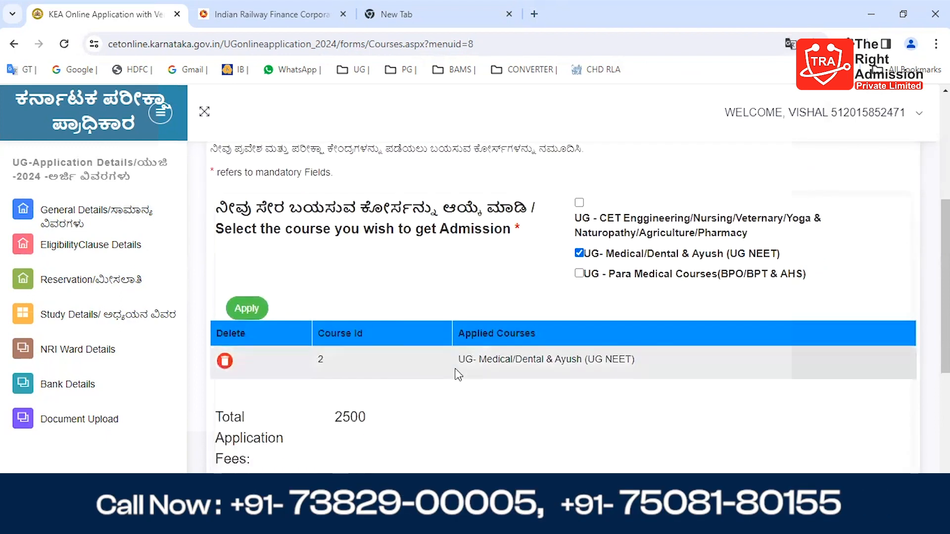
Step: Proceed from the course selection to the payment page and review the payment details
scroll(475, 411, down, 3)
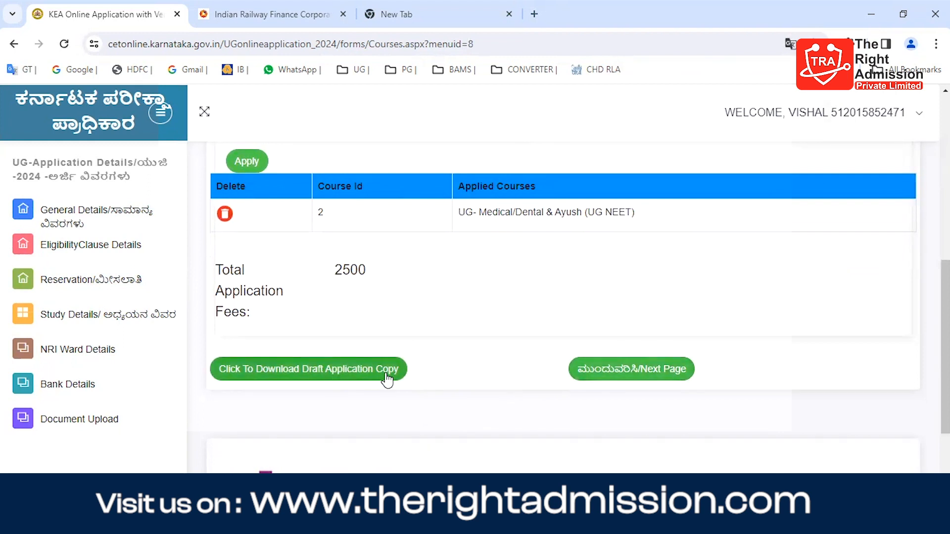
click(631, 376)
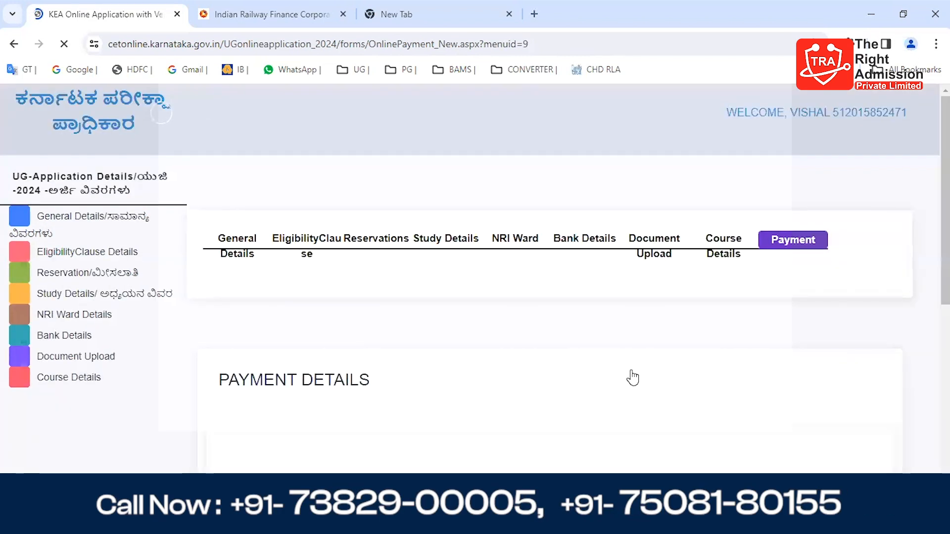
scroll(633, 377, down, 3)
scroll(633, 378, down, 1)
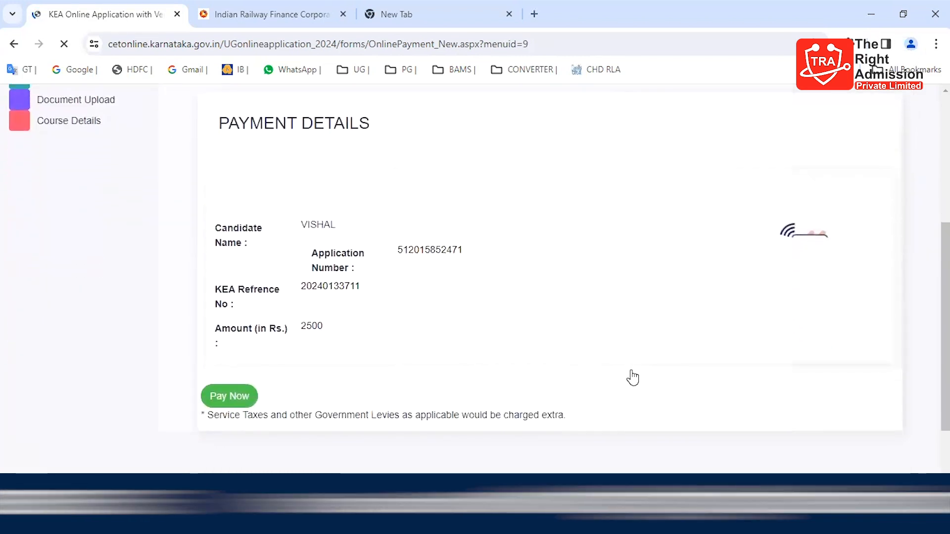